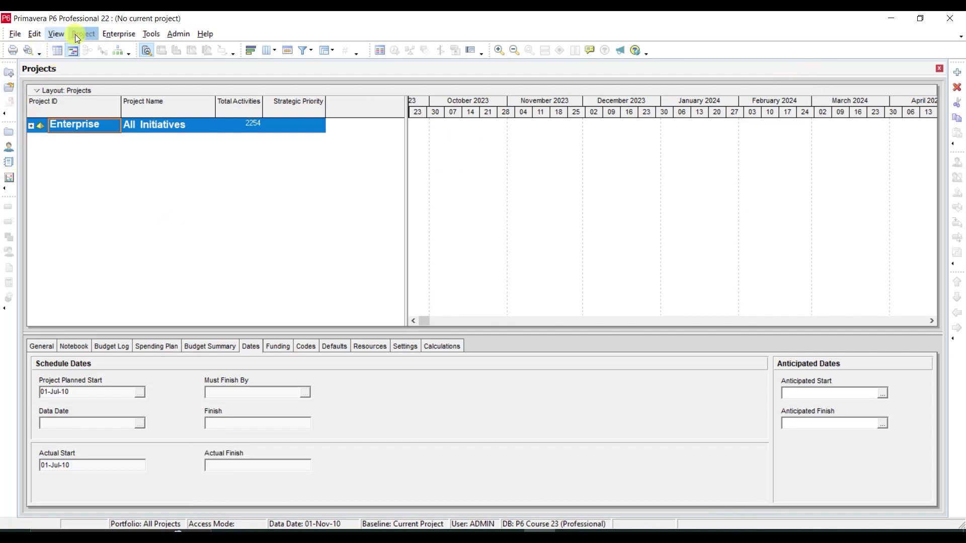
Add a new element in the Enterprise Project Structure and outdent it to the same level as Enterprise.
{"action": "left_click", "coordinate": [108, 34]}
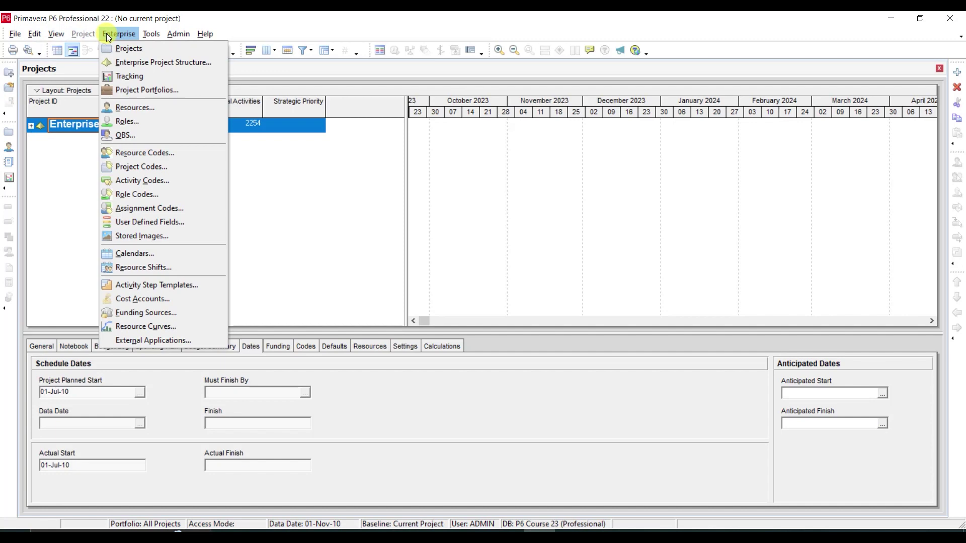
{"action": "left_click", "coordinate": [147, 66]}
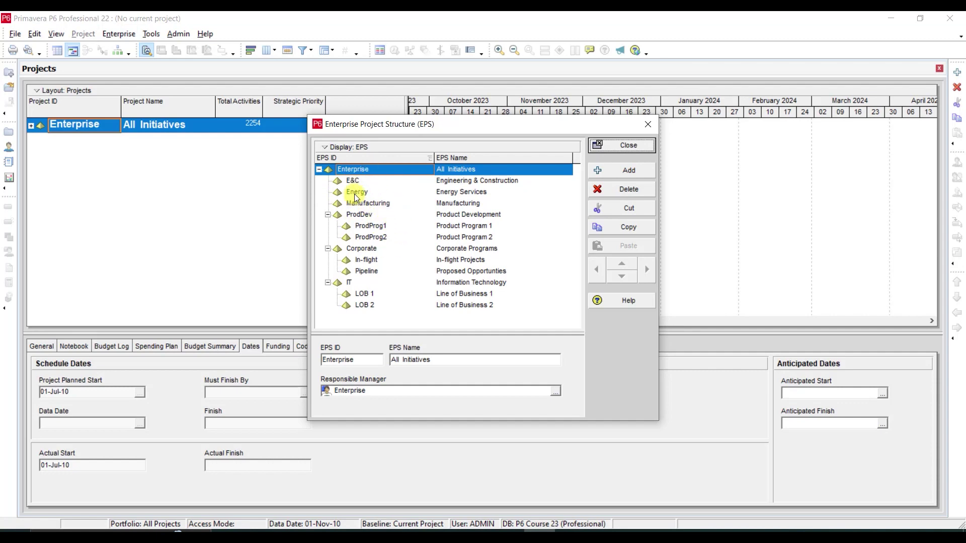
{"action": "left_click", "coordinate": [319, 170]}
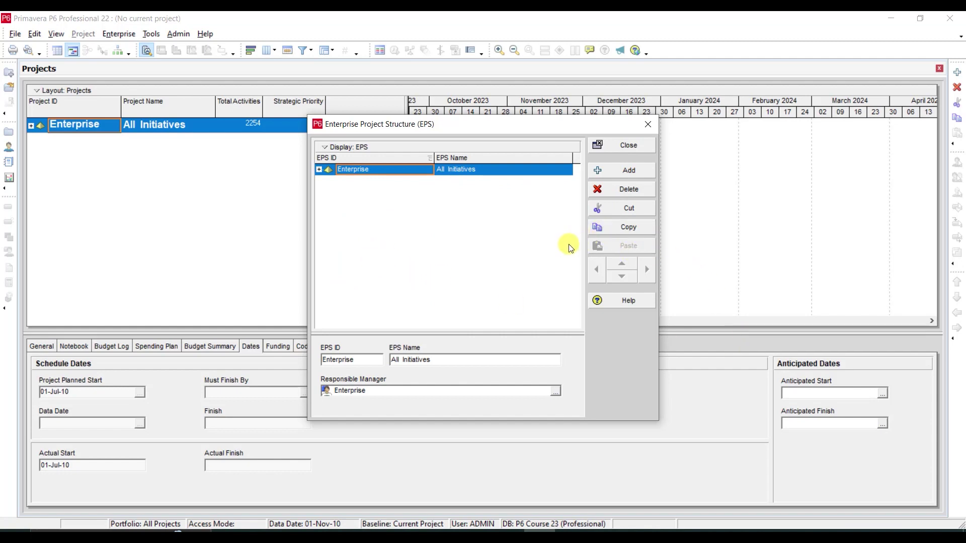
{"action": "left_click", "coordinate": [625, 173]}
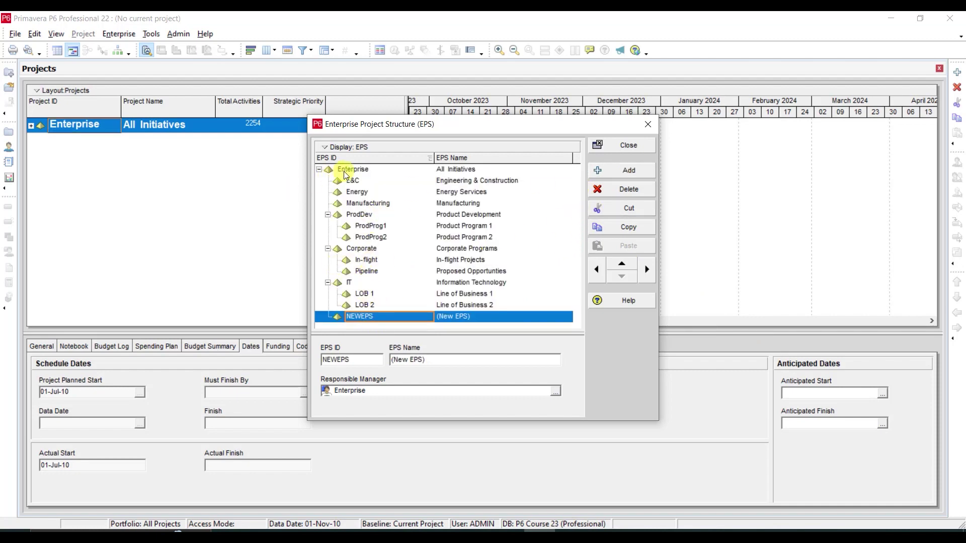
{"action": "left_click", "coordinate": [596, 269]}
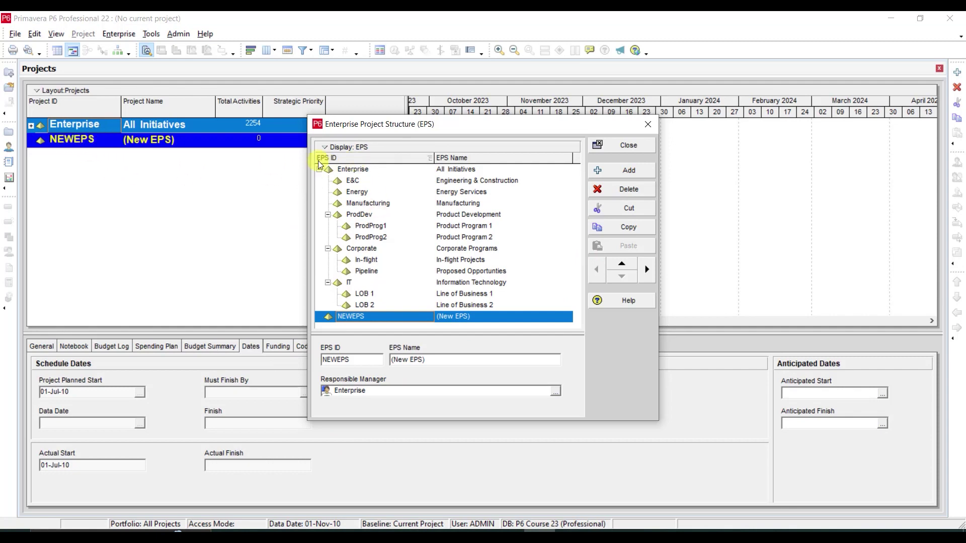
Set the EPS ID of the new root-level element to PE.
{"action": "left_click", "coordinate": [320, 170]}
{"action": "left_click", "coordinate": [370, 181]}
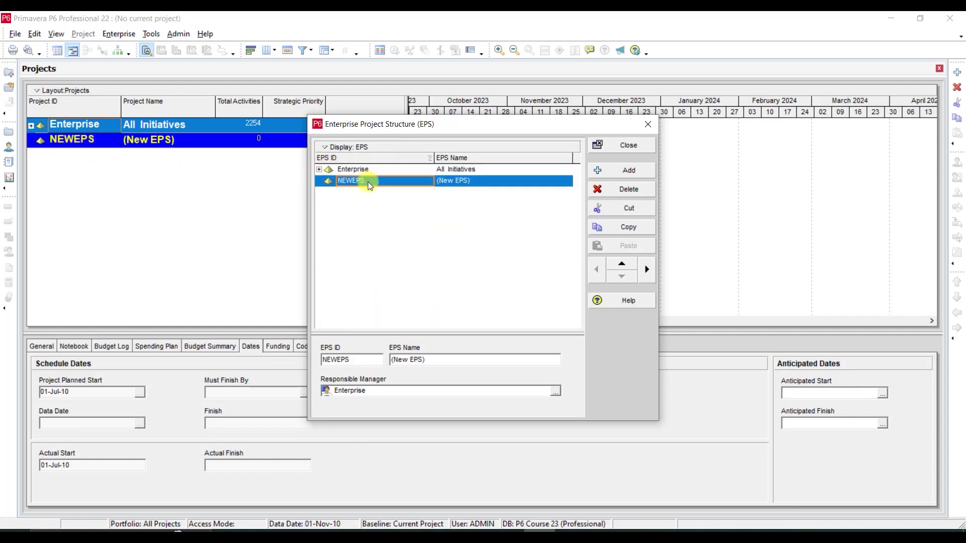
{"action": "left_click", "coordinate": [367, 182]}
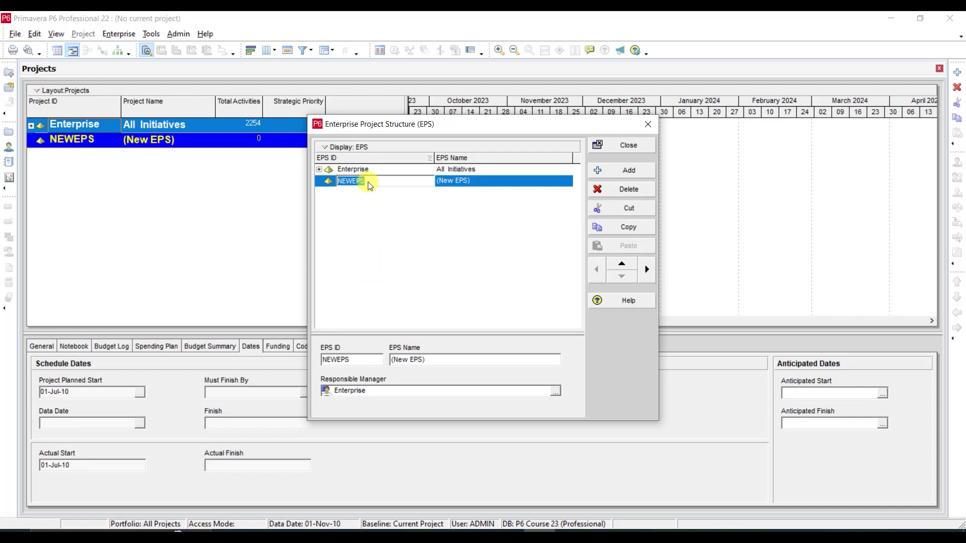
{"action": "type", "text": "PE"}
{"action": "left_click", "coordinate": [453, 182]}
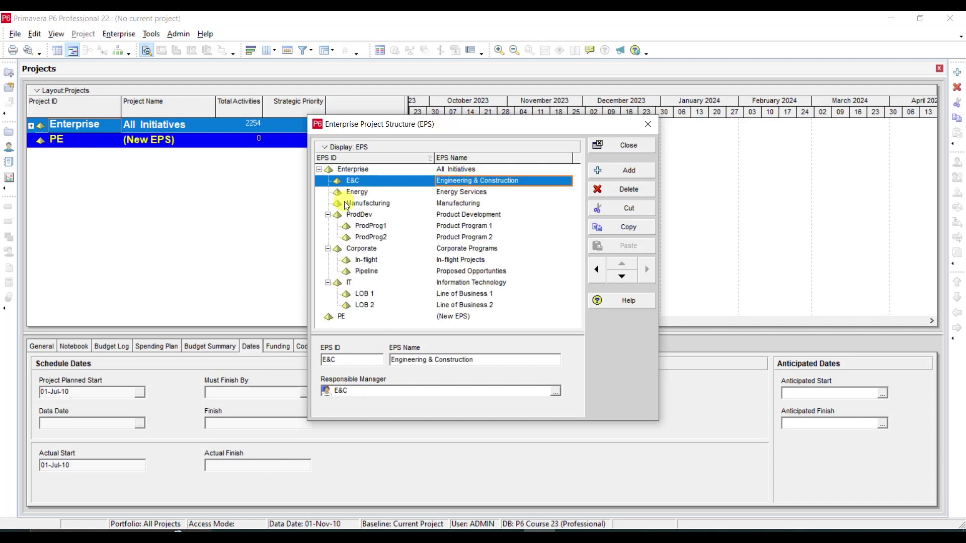
Set the EPS name of the PE element to "Planning Engineering".
{"action": "left_click", "coordinate": [319, 169]}
{"action": "left_click", "coordinate": [486, 182]}
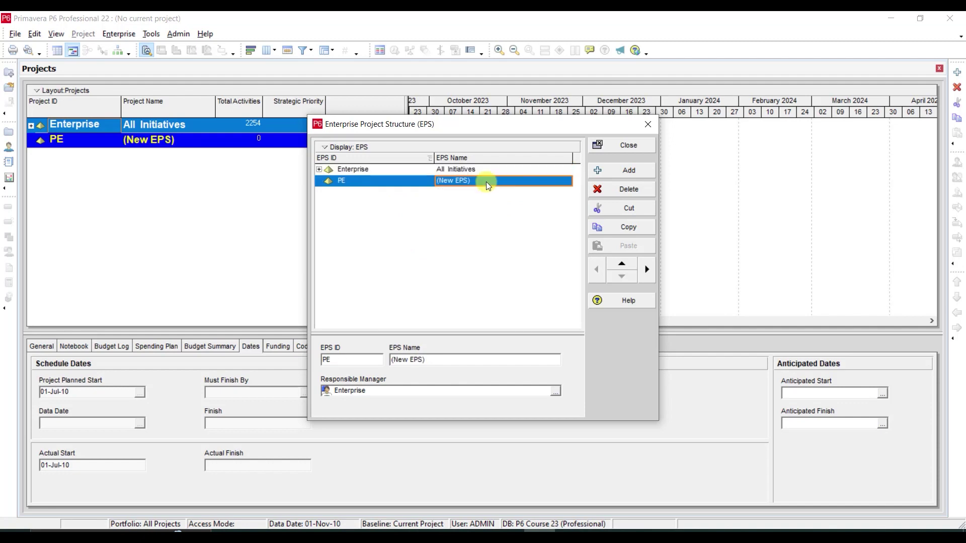
{"action": "left_click", "coordinate": [486, 182]}
{"action": "type", "text": "Planning "}
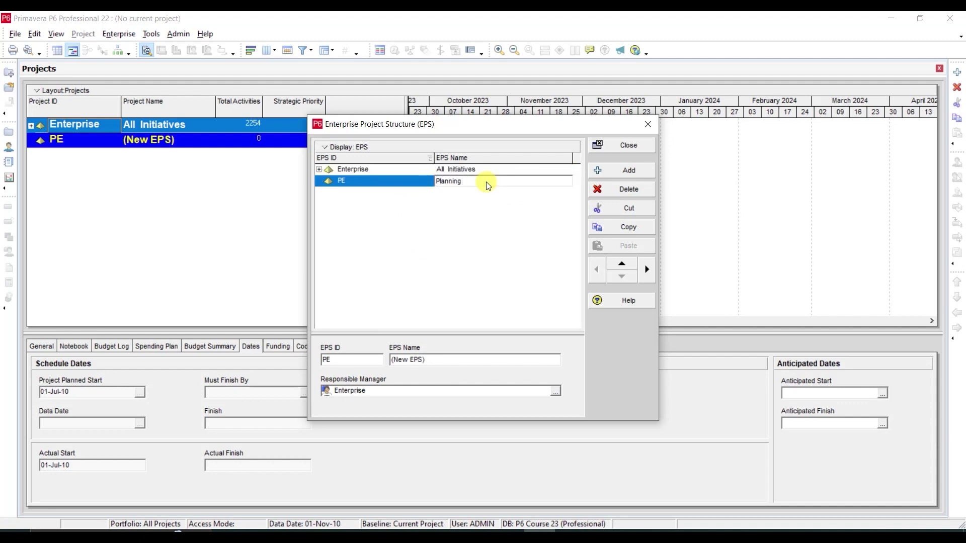
{"action": "type", "text": "engineer"}
{"action": "key", "text": "BackSpace"}
{"action": "key", "text": "BackSpace"}
{"action": "key", "text": "BackSpace"}
{"action": "key", "text": "BackSpace"}
{"action": "key", "text": "BackSpace"}
{"action": "key", "text": "BackSpace"}
{"action": "key", "text": "BackSpace"}
{"action": "key", "text": "BackSpace"}
{"action": "key", "text": "BackSpace"}
{"action": "key", "text": "BackSpace"}
{"action": "key", "text": "BackSpace"}
{"action": "type", "text": "Engineer"}
{"action": "left_click", "coordinate": [455, 236]}
Add a child EPS element under PE.
{"action": "left_click", "coordinate": [319, 169]}
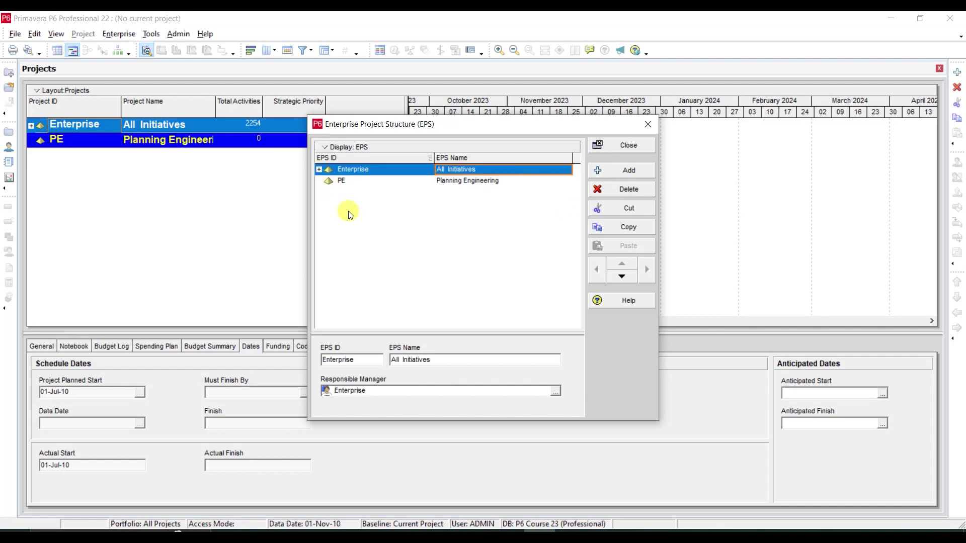
{"action": "left_click", "coordinate": [382, 184]}
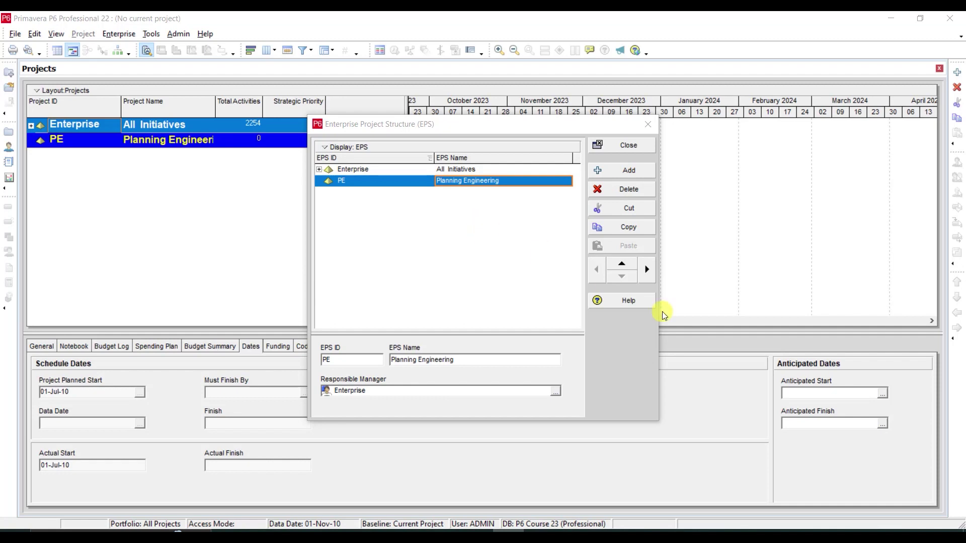
{"action": "left_click", "coordinate": [629, 170]}
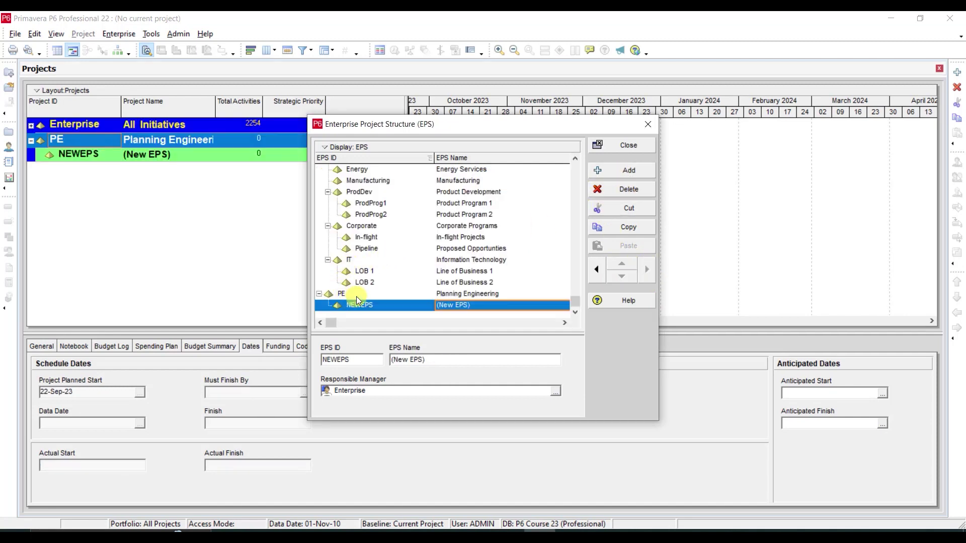
{"action": "scroll", "coordinate": [339, 252], "scroll_direction": "up", "scroll_amount": 2}
{"action": "left_click", "coordinate": [320, 170]}
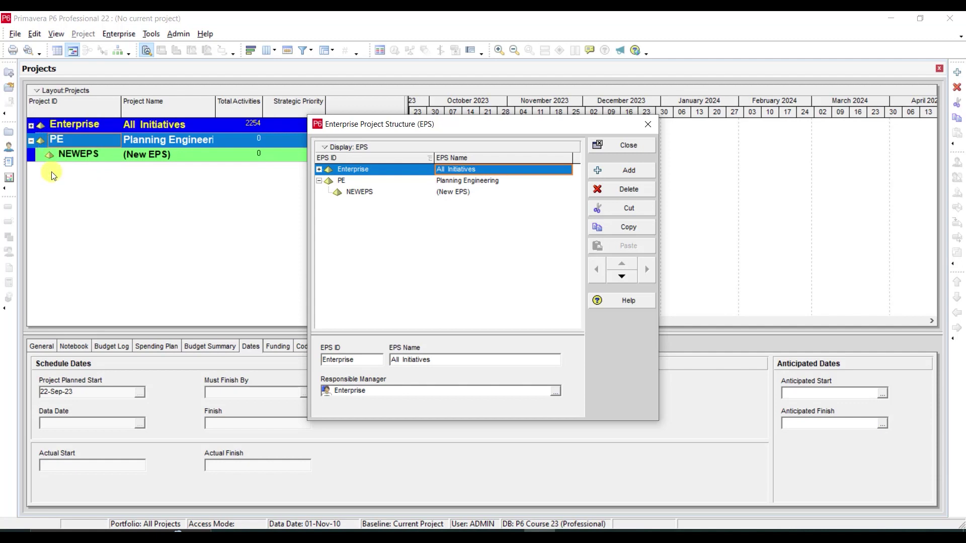
Set the EPS ID of the new child element under PE to GULF.
{"action": "left_click", "coordinate": [375, 193]}
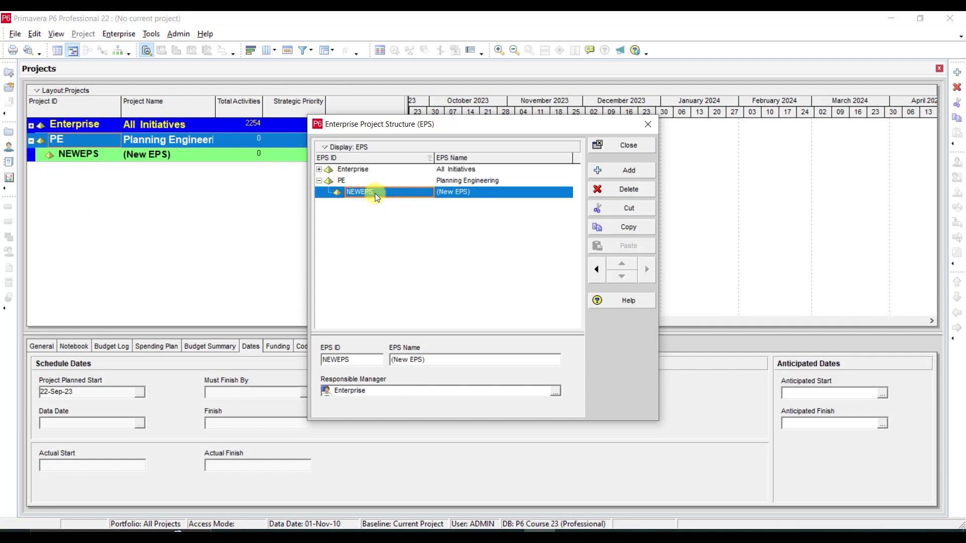
{"action": "left_click", "coordinate": [375, 193]}
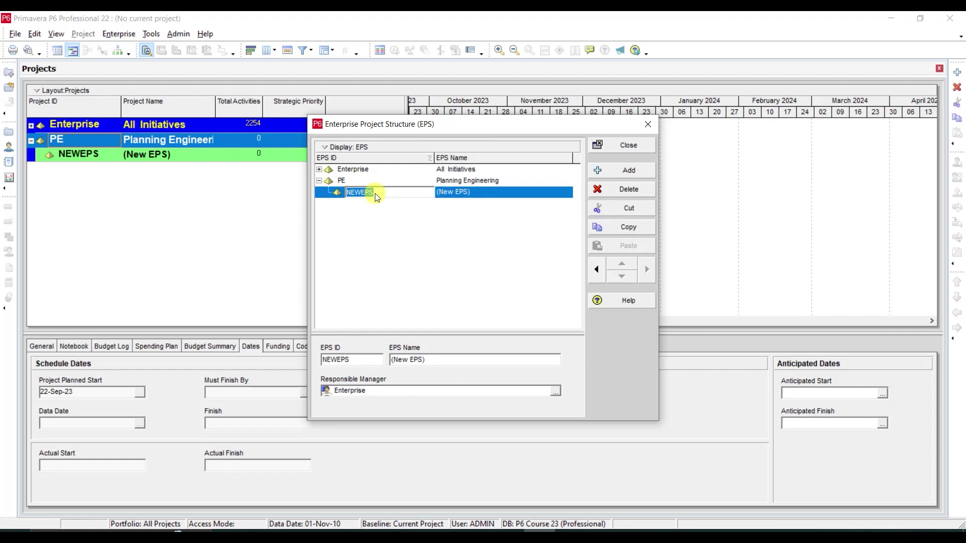
{"action": "type", "text": "Gulf"}
{"action": "key", "text": "BackSpace"}
{"action": "key", "text": "BackSpace"}
{"action": "key", "text": "BackSpace"}
{"action": "type", "text": "ULF"}
{"action": "left_click", "coordinate": [492, 197]}
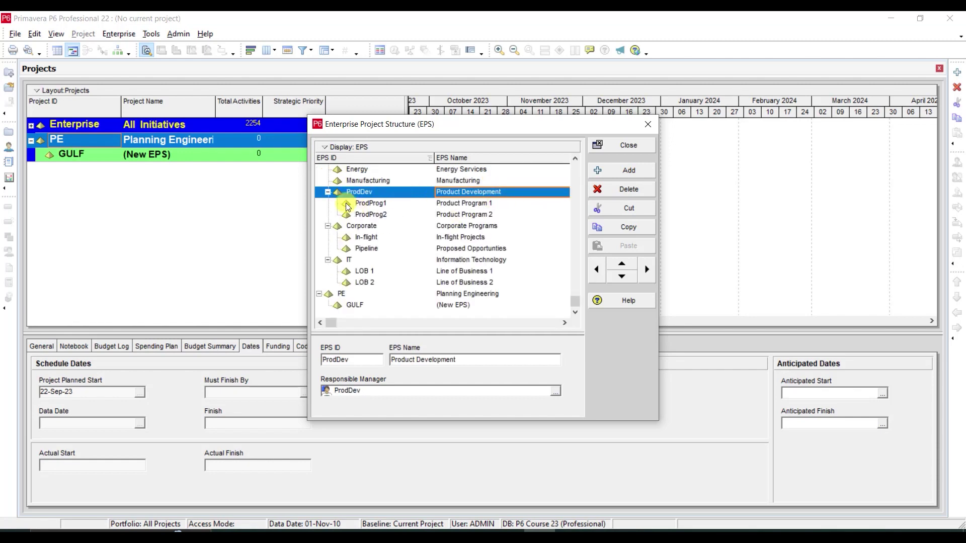
Set the EPS name of the GULF element to "Gulf Projects".
{"action": "scroll", "coordinate": [347, 207], "scroll_direction": "up", "scroll_amount": 1}
{"action": "left_click", "coordinate": [319, 169]}
{"action": "left_click", "coordinate": [481, 196]}
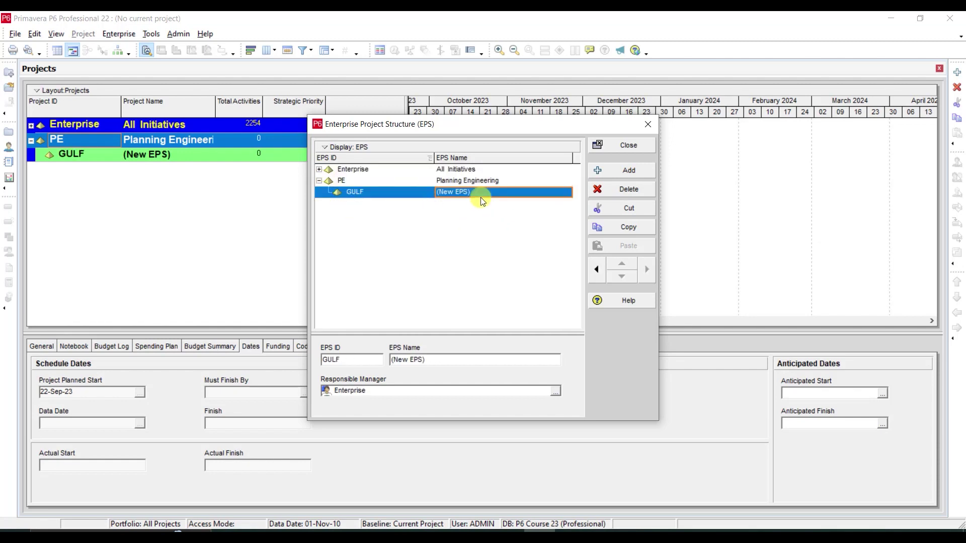
{"action": "left_click", "coordinate": [478, 194]}
{"action": "type", "text": "Gulf"}
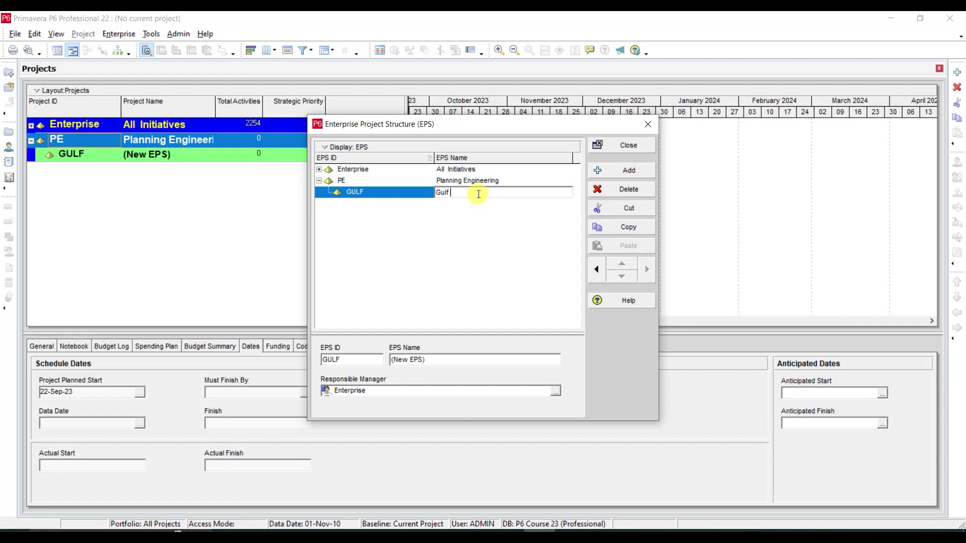
{"action": "type", "text": " Projects"}
{"action": "left_click", "coordinate": [521, 268]}
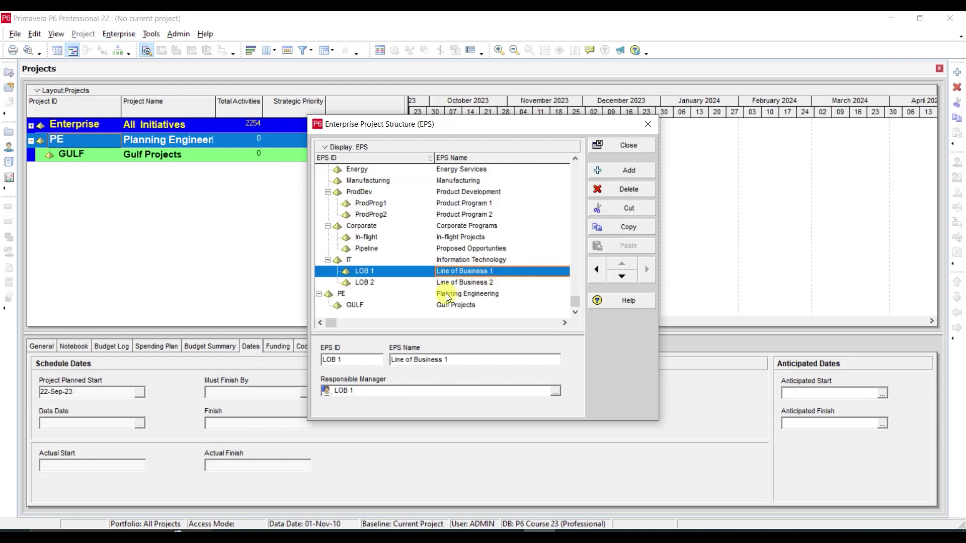
Add a second child EPS element under PE, alongside GULF.
{"action": "left_click", "coordinate": [336, 297]}
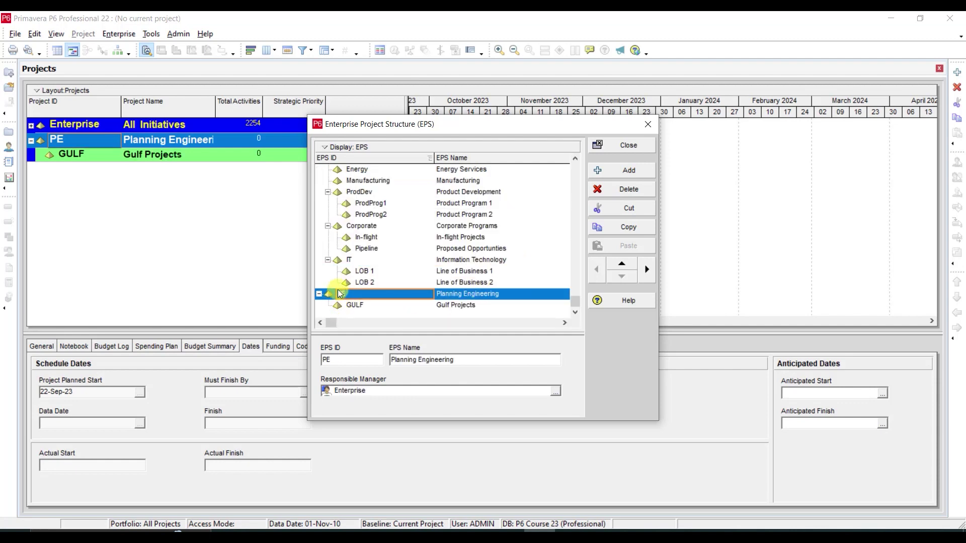
{"action": "scroll", "coordinate": [317, 175], "scroll_direction": "up", "scroll_amount": 1}
{"action": "left_click", "coordinate": [319, 169]}
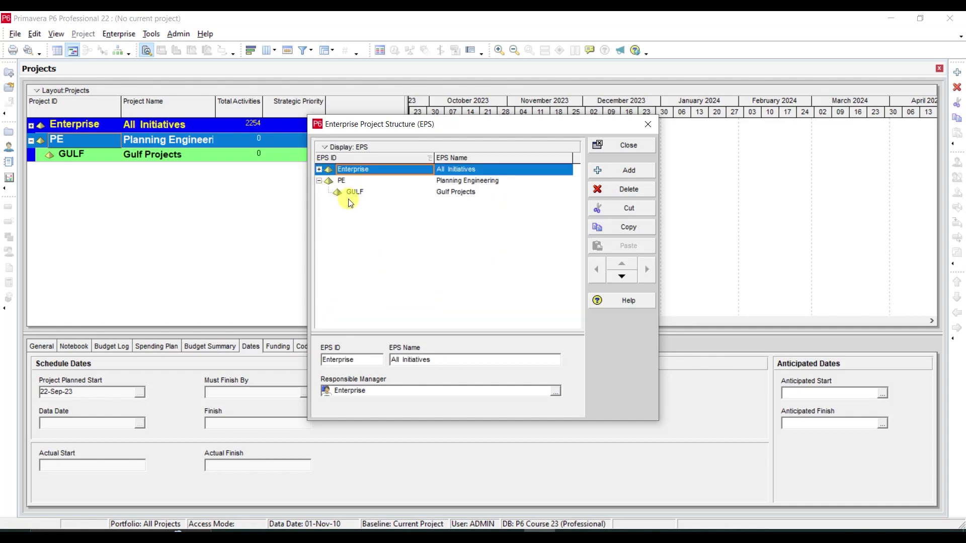
{"action": "left_click", "coordinate": [342, 182]}
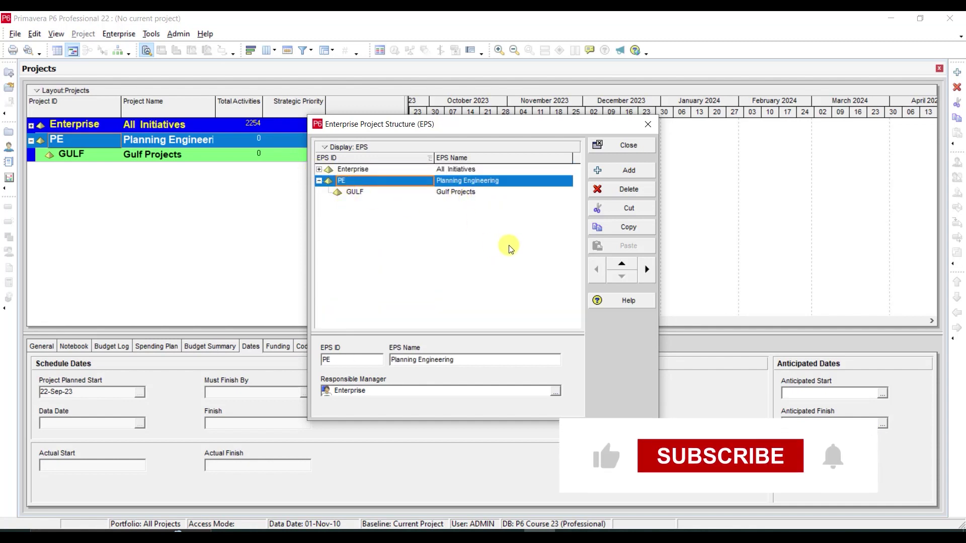
{"action": "left_click", "coordinate": [632, 171]}
Set the EPS ID of the second child element under PE to NAF.
{"action": "scroll", "coordinate": [335, 201], "scroll_direction": "up", "scroll_amount": 1}
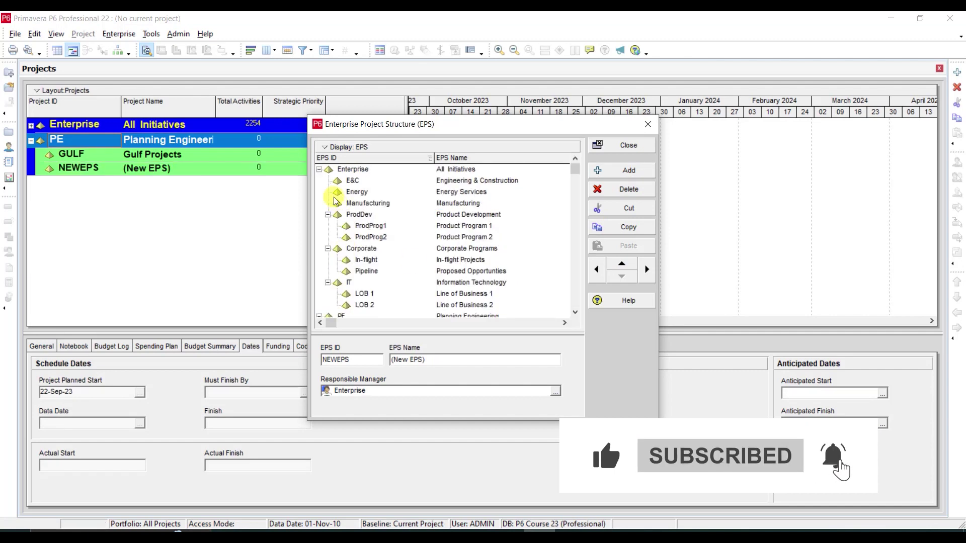
{"action": "left_click", "coordinate": [319, 169]}
{"action": "left_click", "coordinate": [319, 170]}
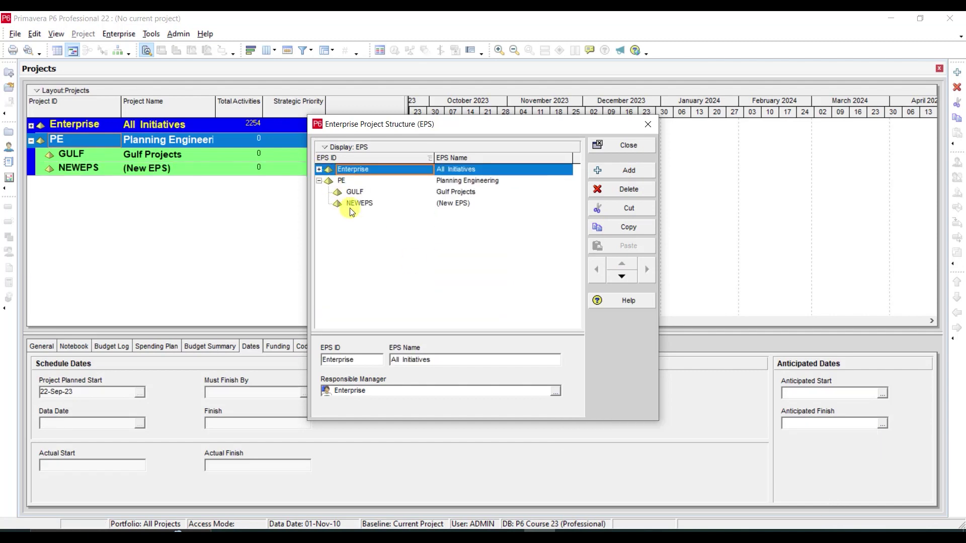
{"action": "left_click", "coordinate": [371, 204]}
{"action": "left_click", "coordinate": [376, 204]}
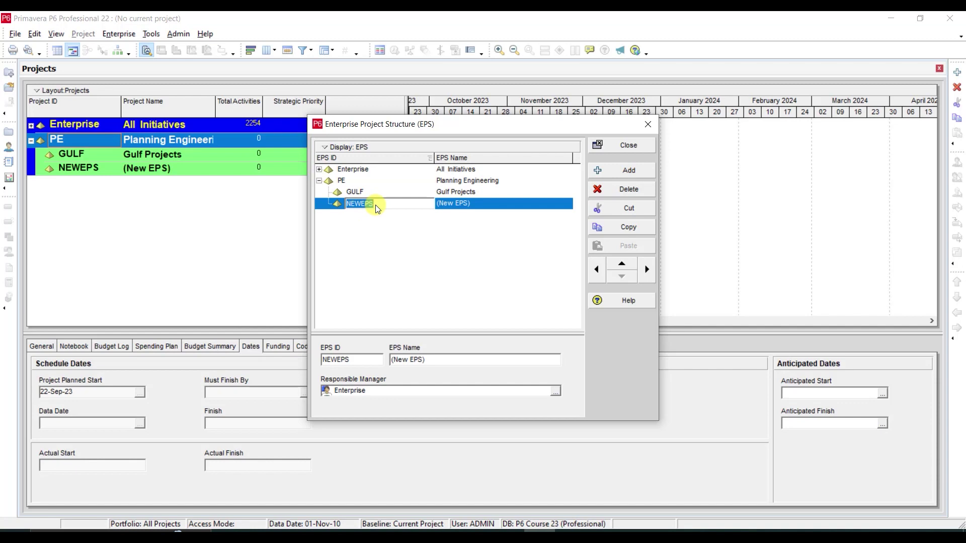
{"action": "type", "text": "NAF"}
Set the EPS name of the NAF element to "North Africa Projects" and close the Enterprise Project Structure window.
{"action": "left_click", "coordinate": [473, 205]}
{"action": "type", "text": "North"}
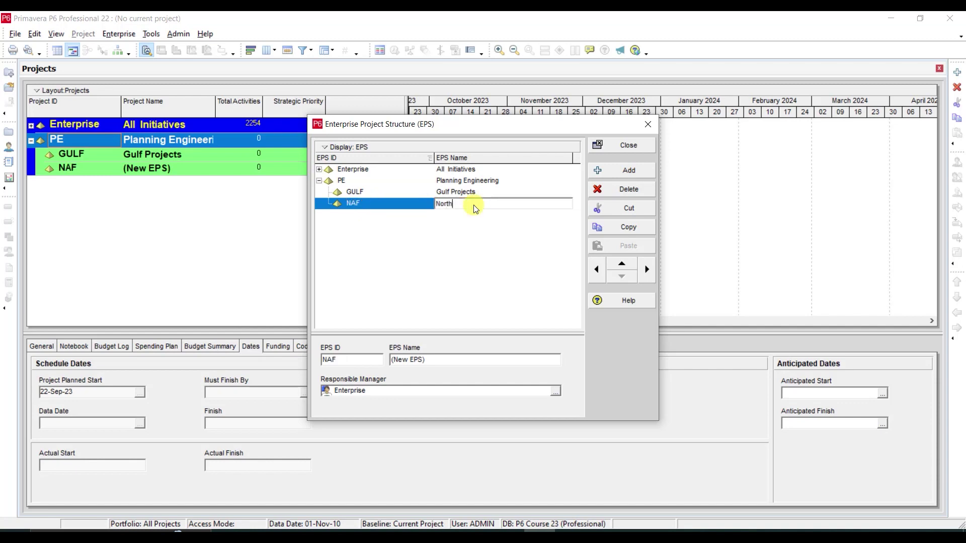
{"action": "type", "text": " Africa Projects"}
{"action": "left_click", "coordinate": [501, 274]}
{"action": "scroll", "coordinate": [501, 274], "scroll_direction": "up", "scroll_amount": 1}
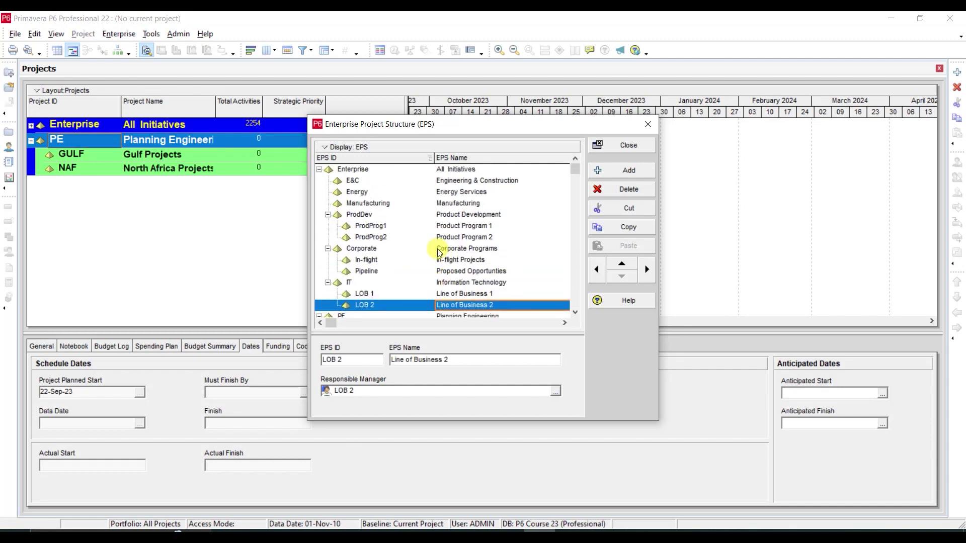
{"action": "left_click", "coordinate": [321, 172]}
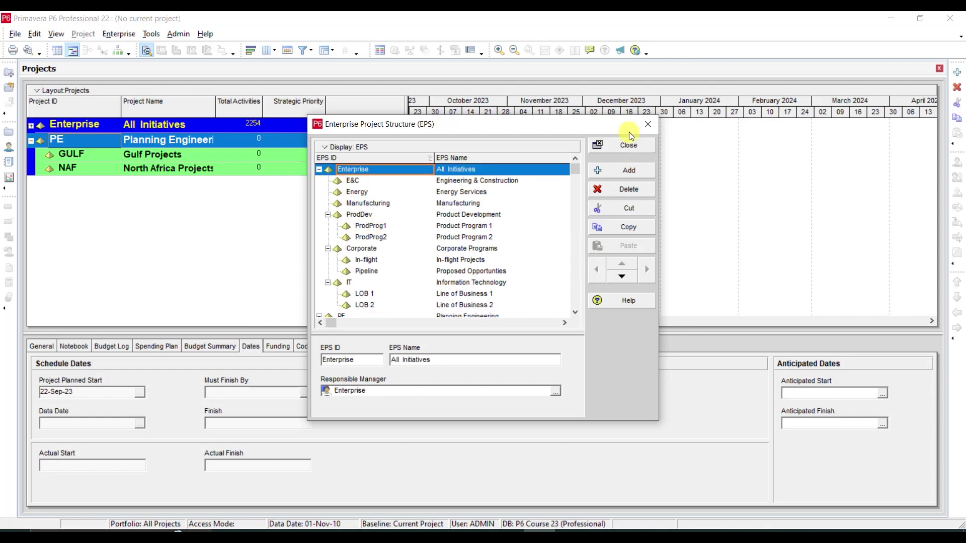
{"action": "left_click", "coordinate": [629, 145]}
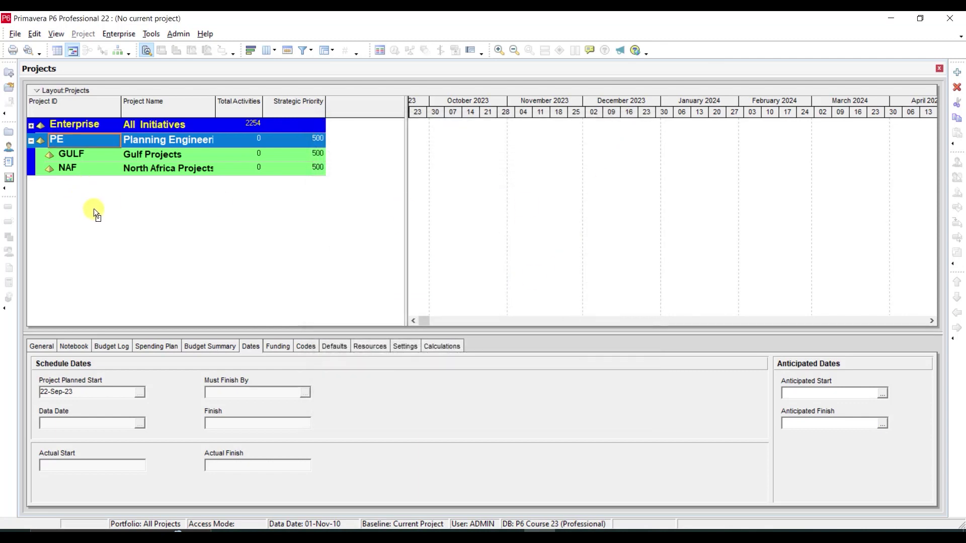
Examine the projects grouped under the Enterprise node, collapse it again and select the PE node.
{"action": "left_click", "coordinate": [98, 122]}
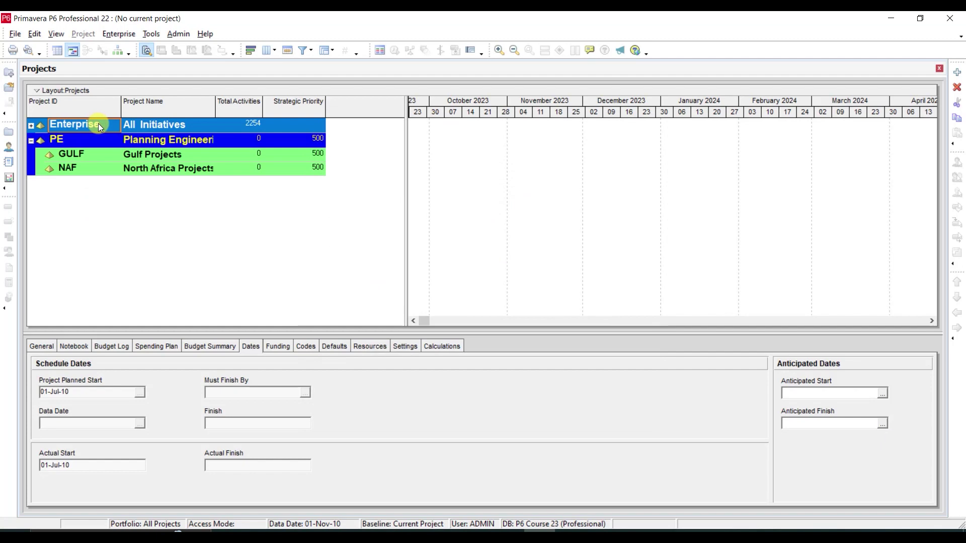
{"action": "left_click", "coordinate": [30, 126]}
{"action": "scroll", "coordinate": [149, 184], "scroll_direction": "down", "scroll_amount": 1}
{"action": "scroll", "coordinate": [153, 195], "scroll_direction": "down", "scroll_amount": 12}
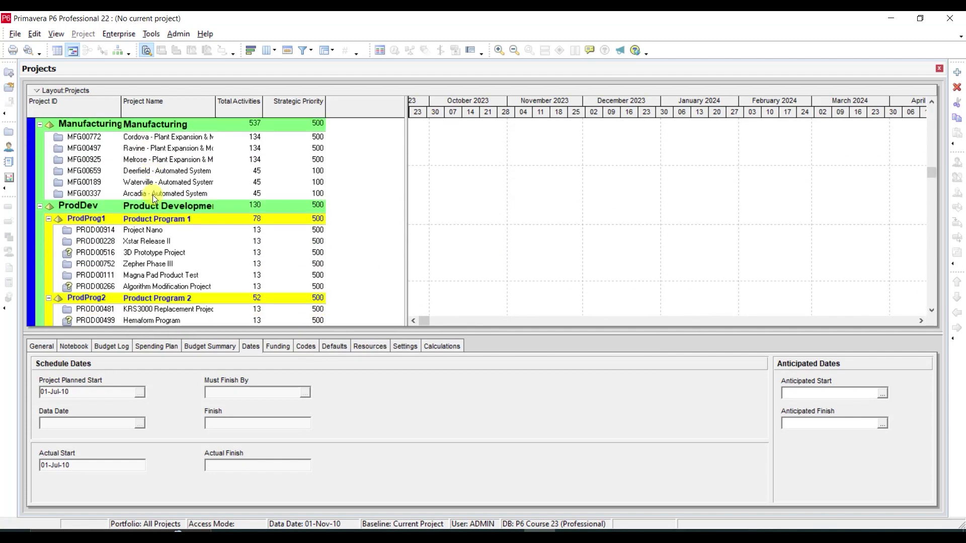
{"action": "scroll", "coordinate": [153, 195], "scroll_direction": "up", "scroll_amount": 6}
{"action": "scroll", "coordinate": [153, 194], "scroll_direction": "up", "scroll_amount": 7}
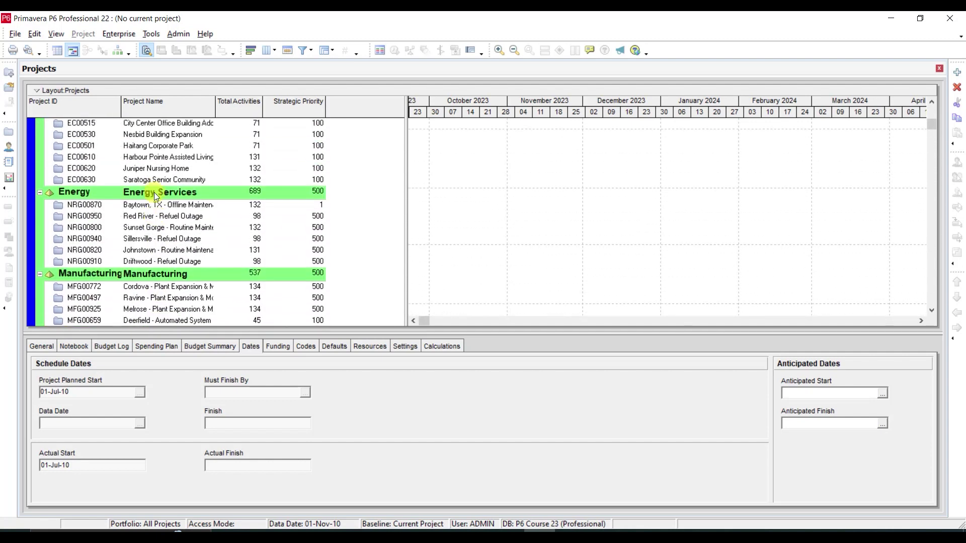
{"action": "left_click", "coordinate": [30, 126]}
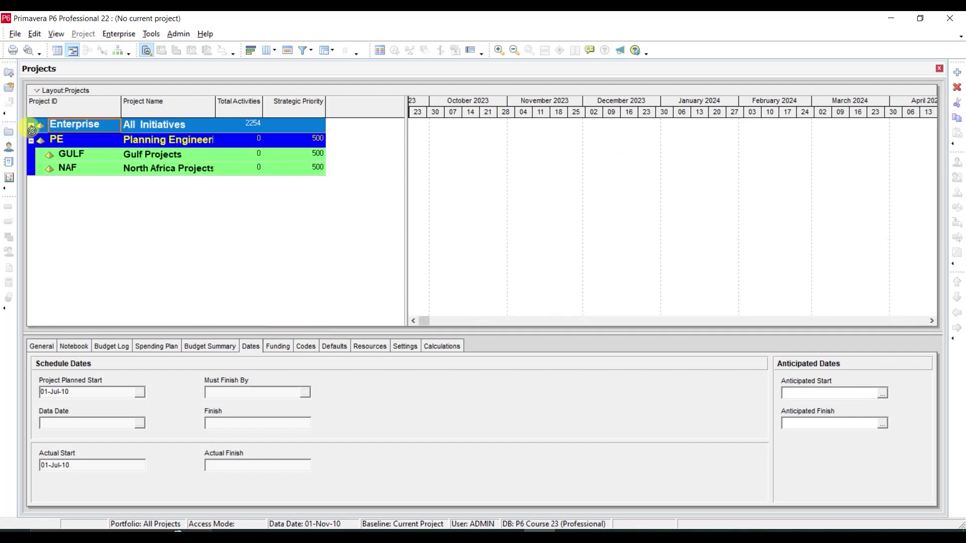
{"action": "left_click", "coordinate": [78, 144]}
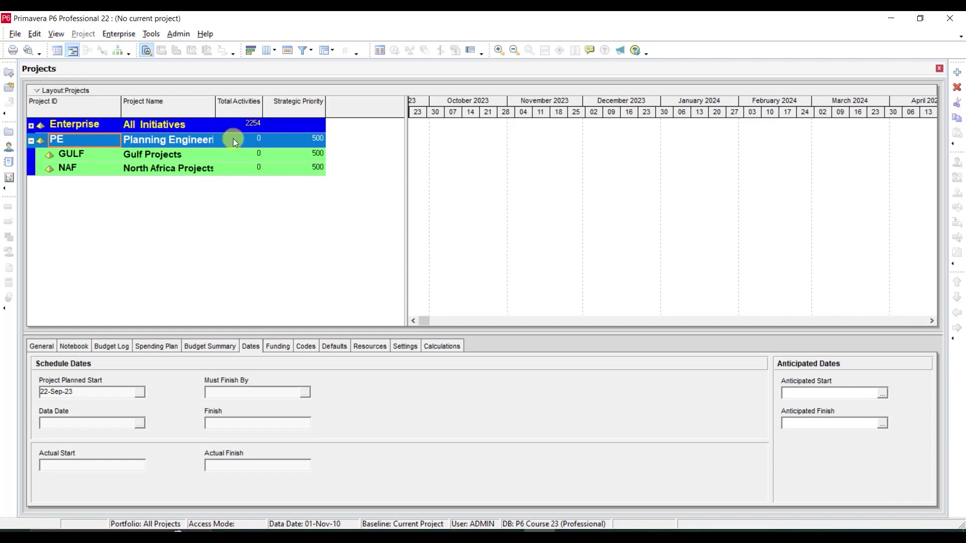
Widen the Project Name column so the full EPS names fit, and select the Gulf Projects node.
{"action": "left_click_drag", "start_coordinate": [215, 104], "coordinate": [233, 105]}
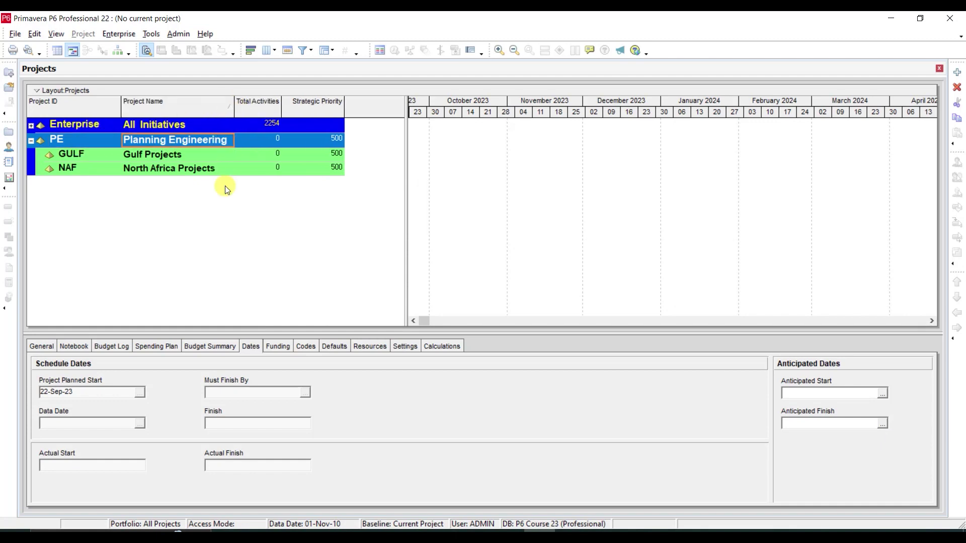
{"action": "left_click", "coordinate": [128, 152]}
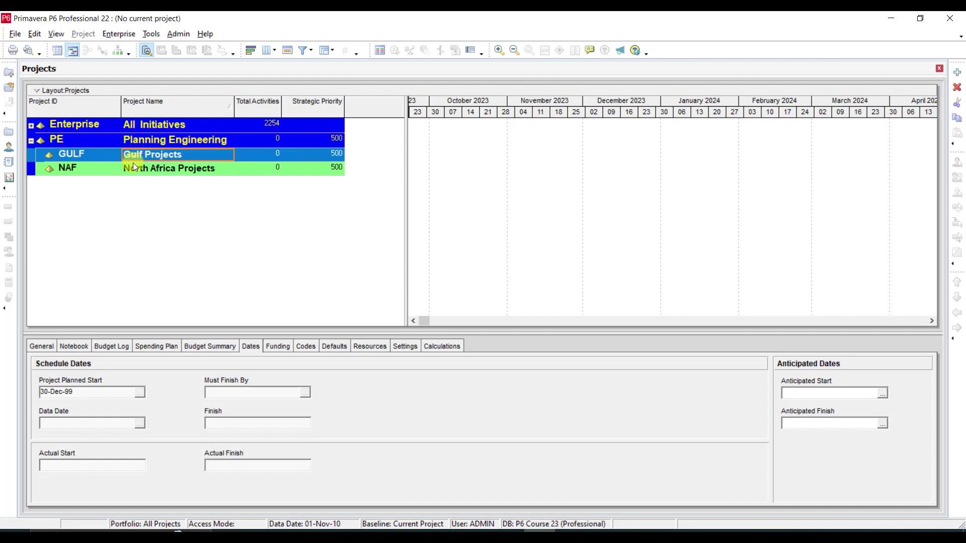
{"action": "left_click", "coordinate": [134, 168]}
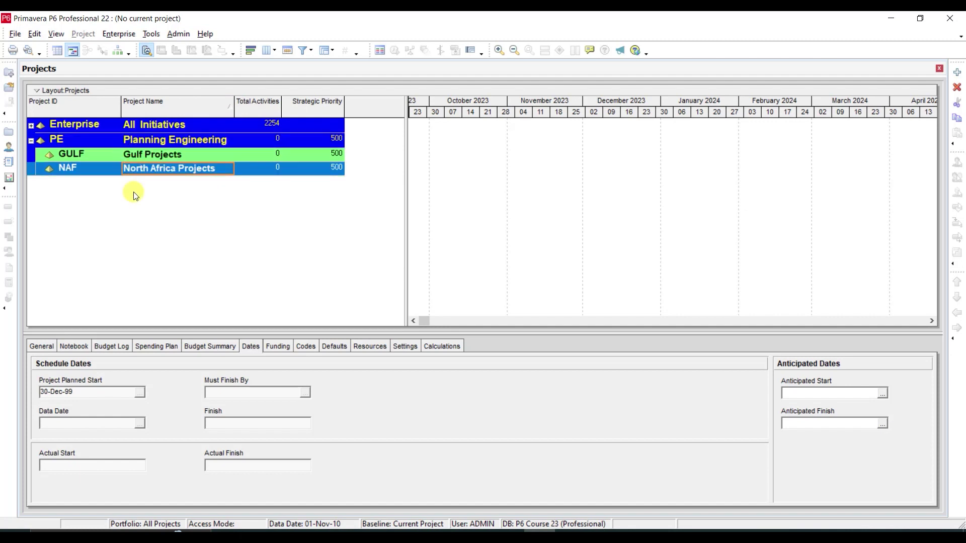
{"action": "left_click", "coordinate": [156, 153]}
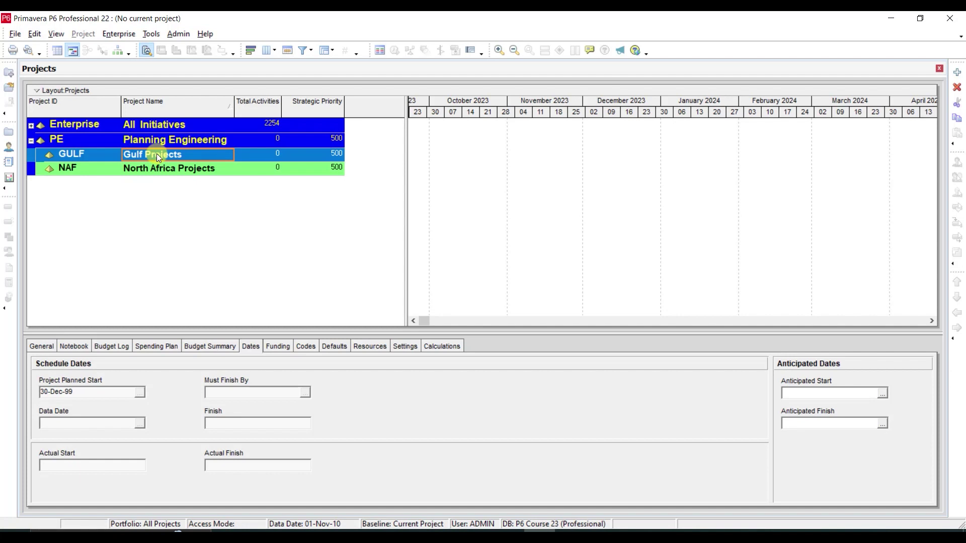
Add an EPS element in the Enterprise Project Structure and place it as a child of GULF.
{"action": "left_click", "coordinate": [126, 37]}
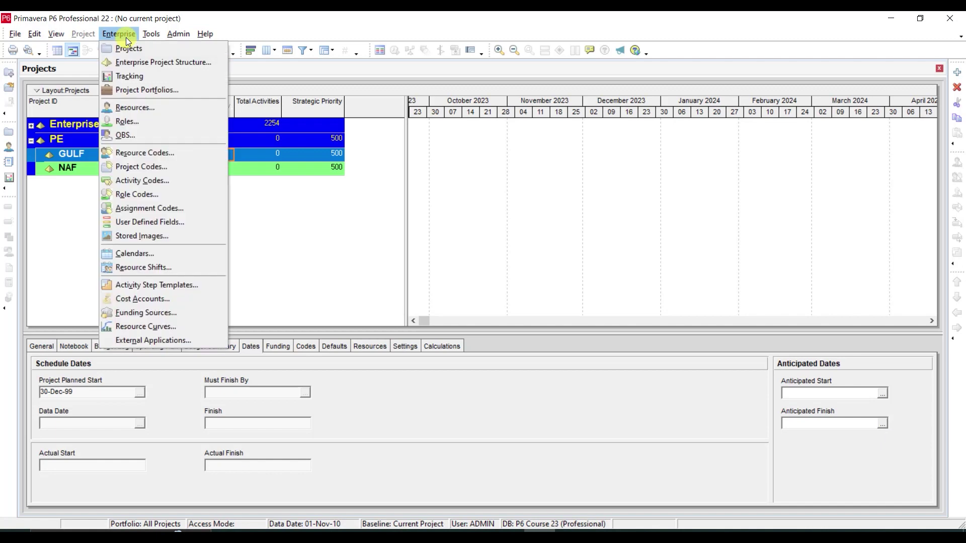
{"action": "left_click", "coordinate": [143, 67]}
{"action": "scroll", "coordinate": [470, 280], "scroll_direction": "down", "scroll_amount": 2}
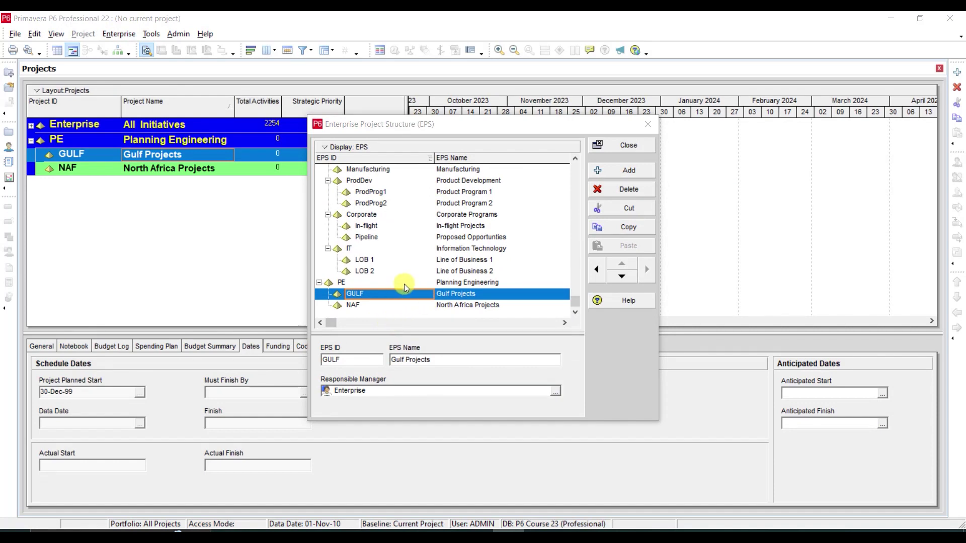
{"action": "left_click", "coordinate": [605, 174]}
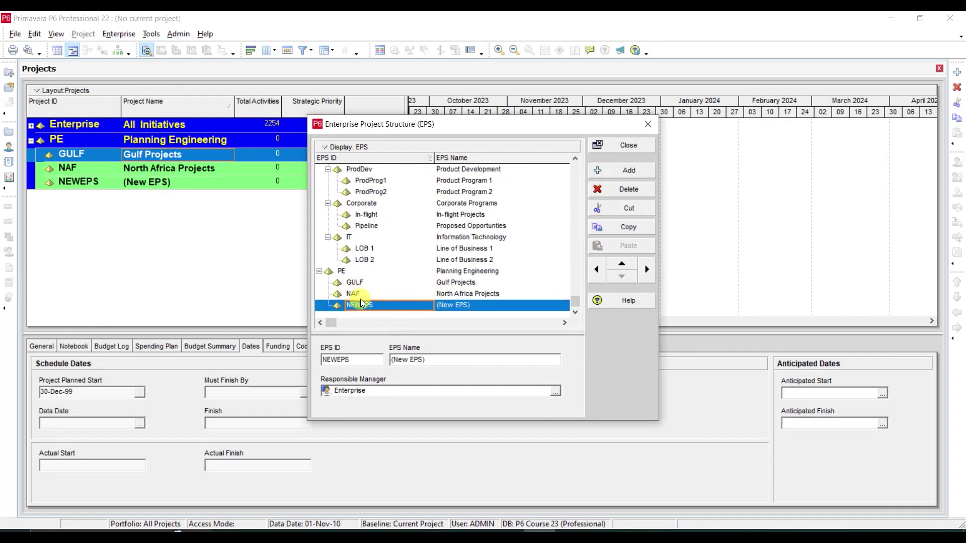
{"action": "left_click", "coordinate": [622, 265]}
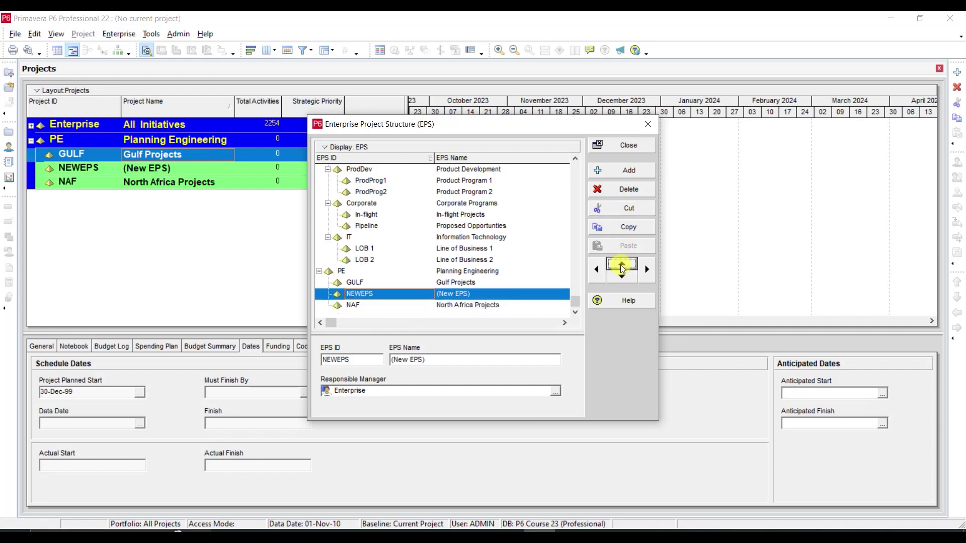
{"action": "left_click", "coordinate": [646, 271]}
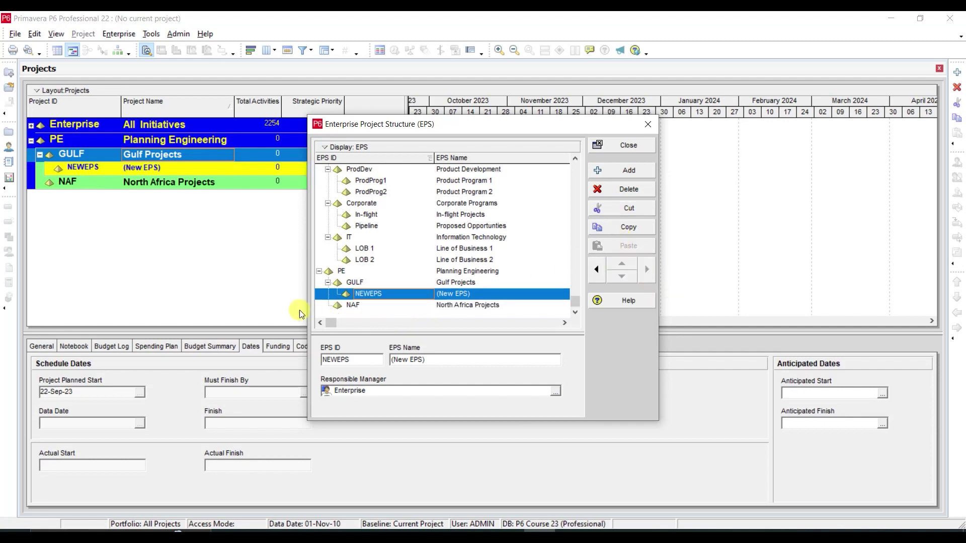
Set the new GULF child's EPS ID to KSA and its EPS name to "KSA Prjects".
{"action": "left_click", "coordinate": [384, 294]}
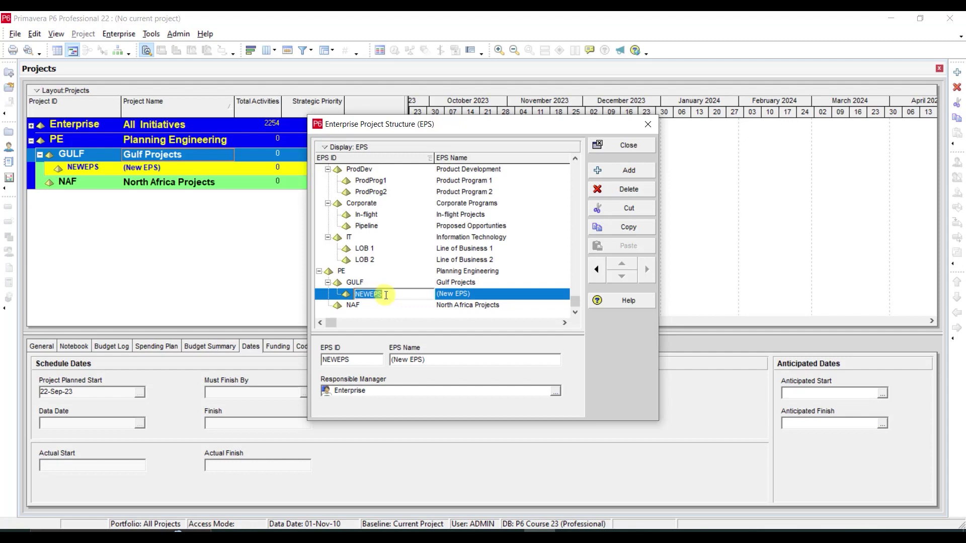
{"action": "type", "text": "KSA"}
{"action": "left_click", "coordinate": [497, 295]}
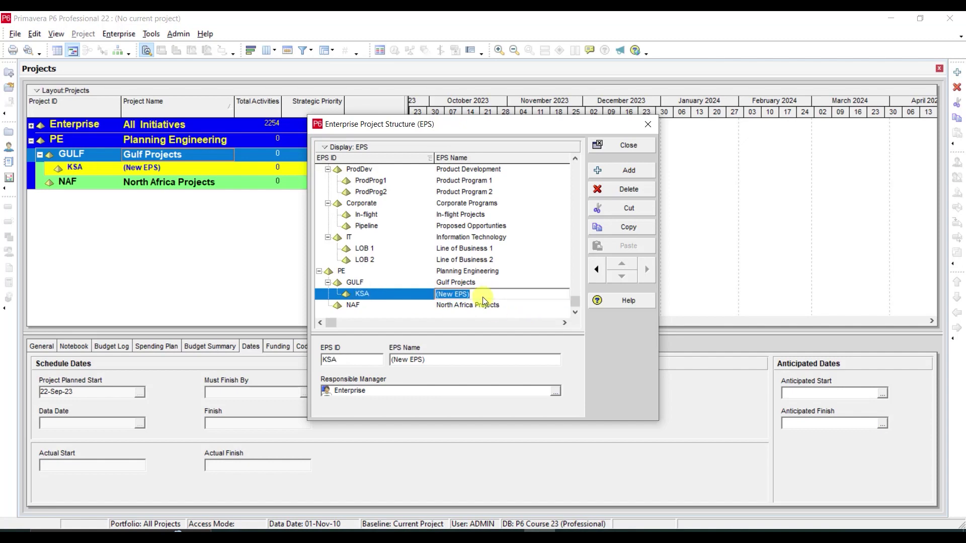
{"action": "type", "text": "Ks"}
{"action": "key", "text": "BackSpace"}
{"action": "type", "text": "SA"}
{"action": "key", "text": "BackSpace"}
{"action": "type", "text": "A Prjects"}
Add a second child EPS element under GULF, alongside KSA.
{"action": "left_click", "coordinate": [401, 282]}
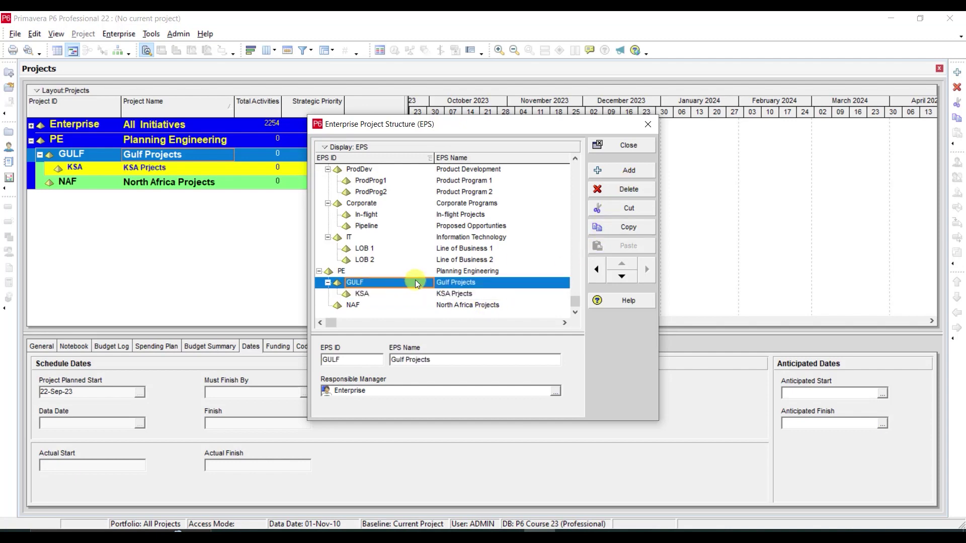
{"action": "left_click", "coordinate": [643, 170]}
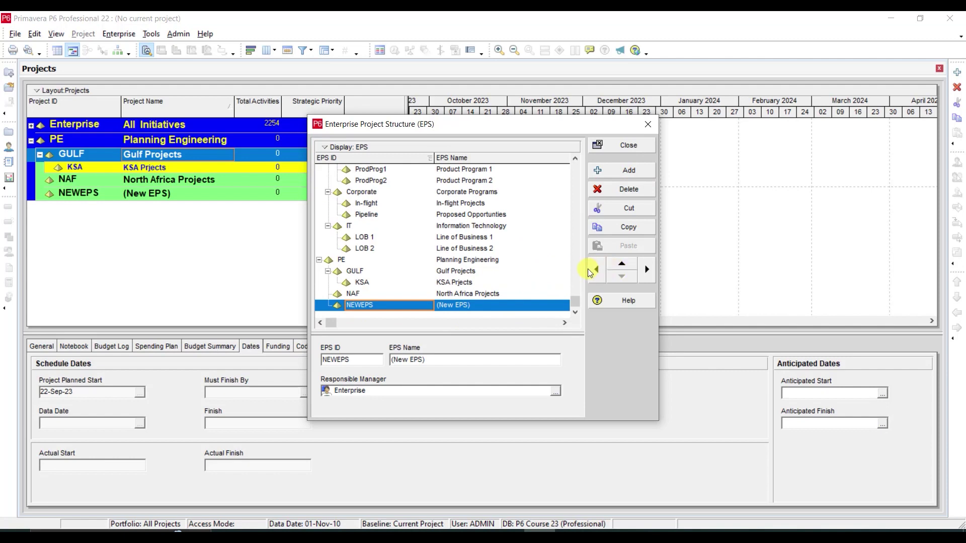
{"action": "left_click", "coordinate": [613, 263]}
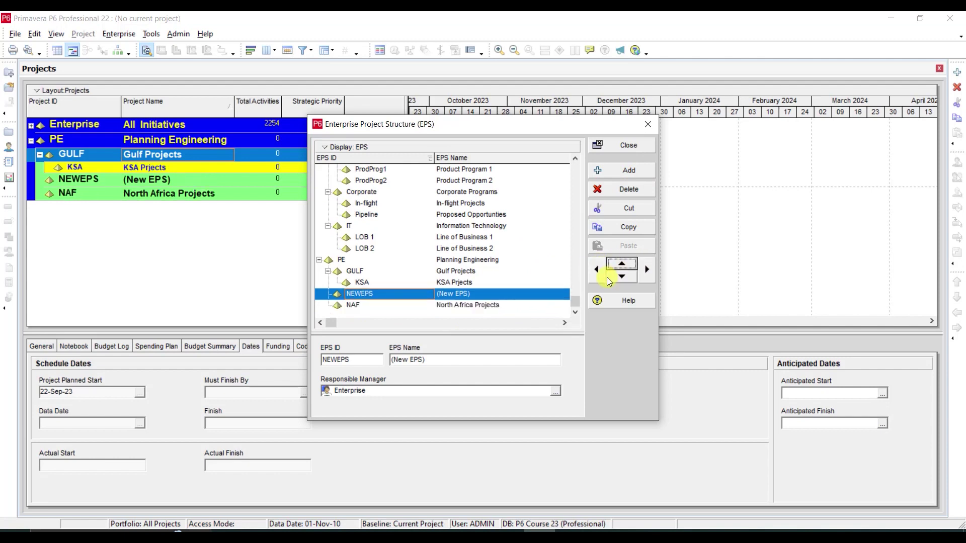
{"action": "left_click", "coordinate": [642, 270]}
Set the second GULF child's EPS ID to KWT and its EPS name to "Kuwait Prjects".
{"action": "left_click", "coordinate": [393, 285]}
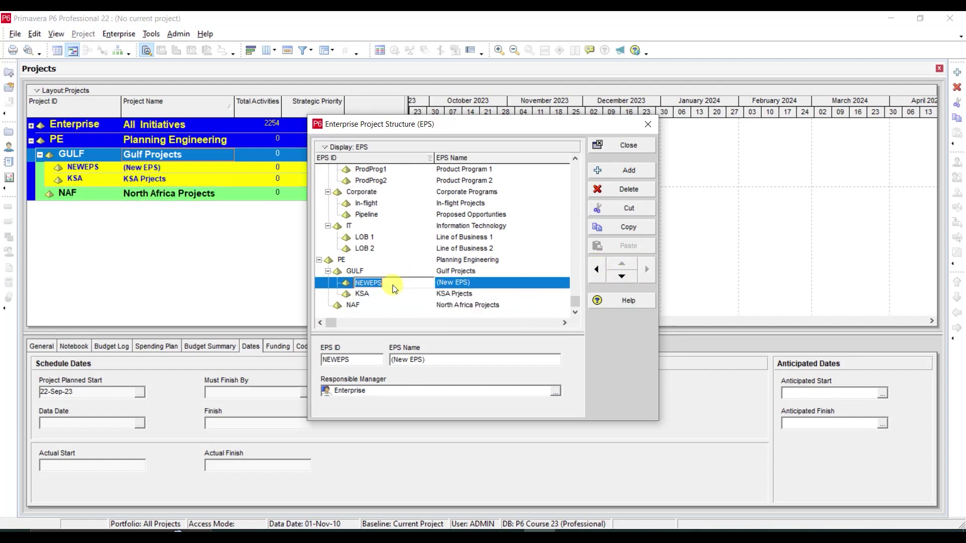
{"action": "type", "text": "KWT"}
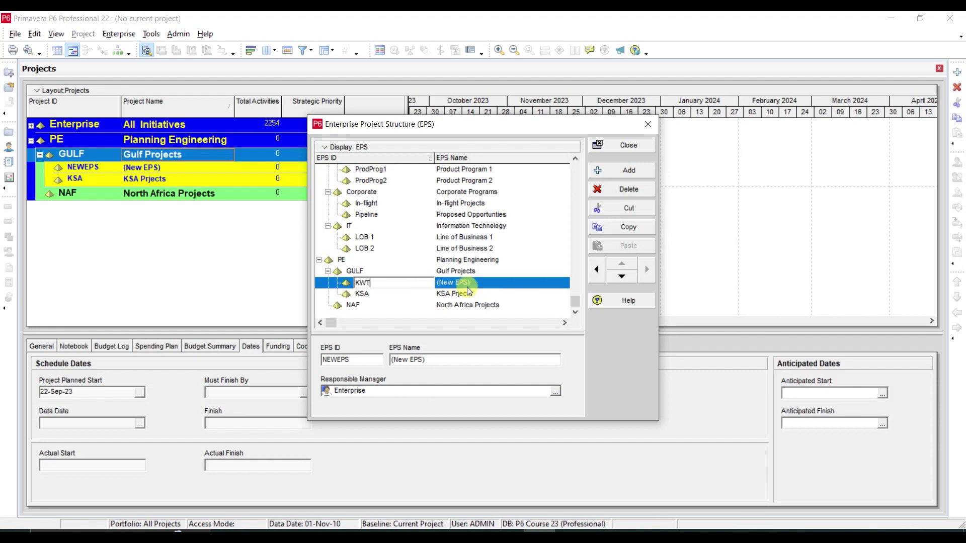
{"action": "left_click", "coordinate": [476, 283]}
{"action": "type", "text": "K"}
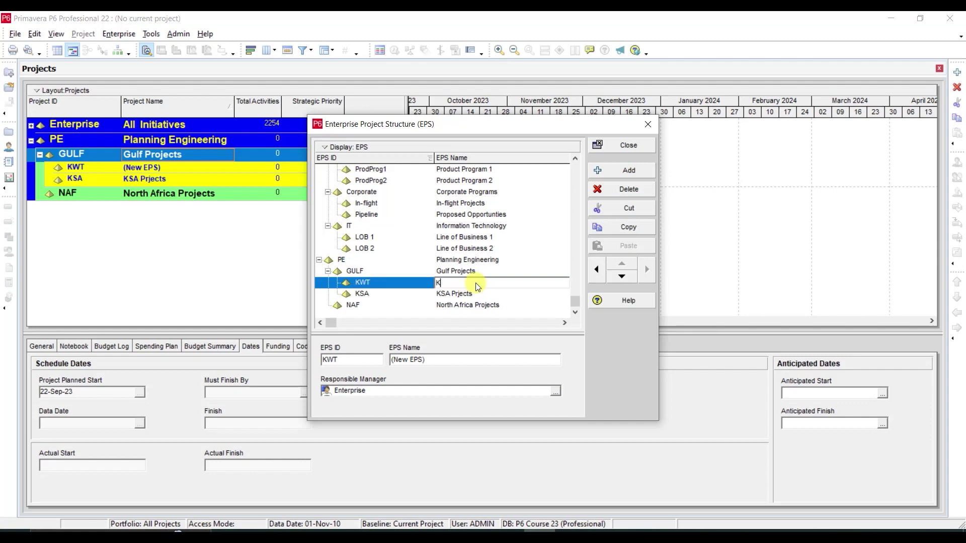
{"action": "type", "text": "uwait Prjects"}
Add an EPS element and indent it as a child of NAF.
{"action": "left_click", "coordinate": [478, 304]}
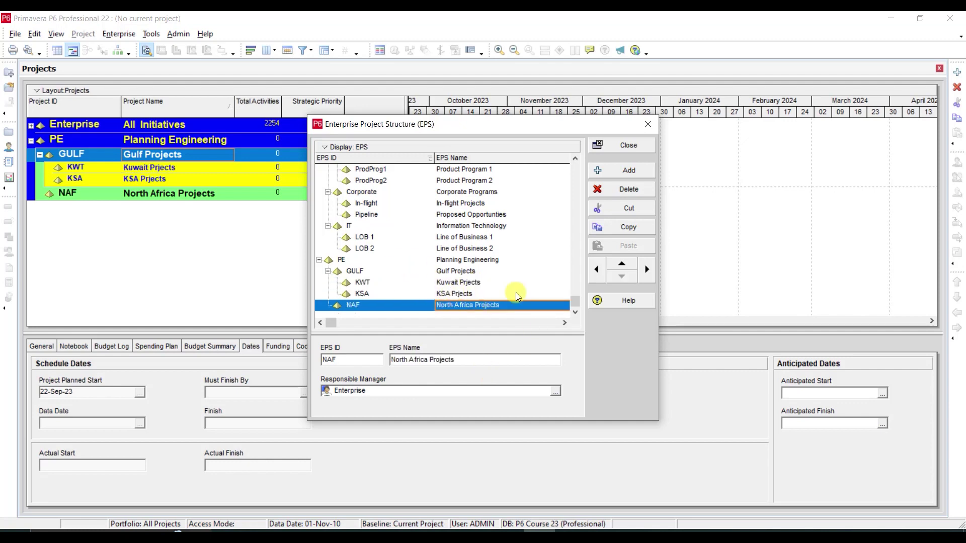
{"action": "left_click", "coordinate": [626, 174]}
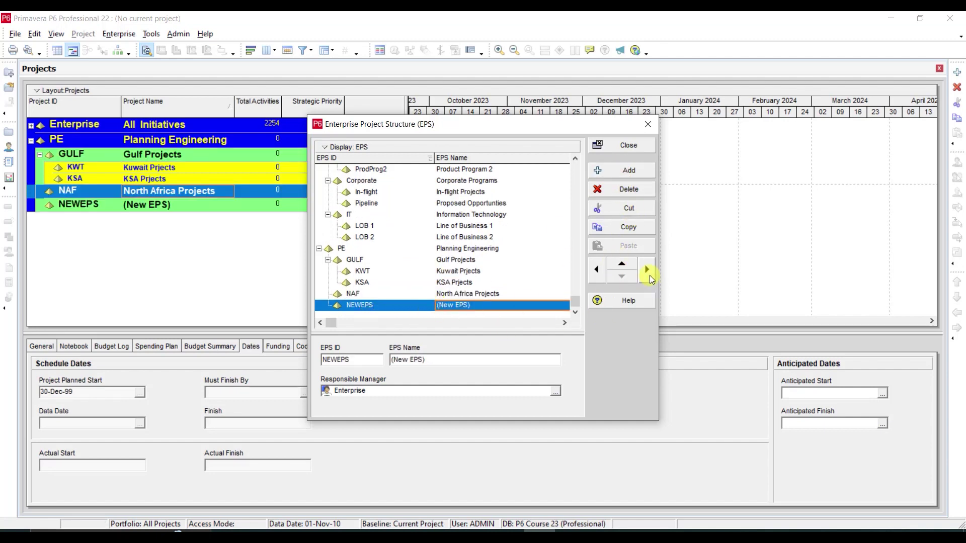
{"action": "left_click", "coordinate": [649, 273]}
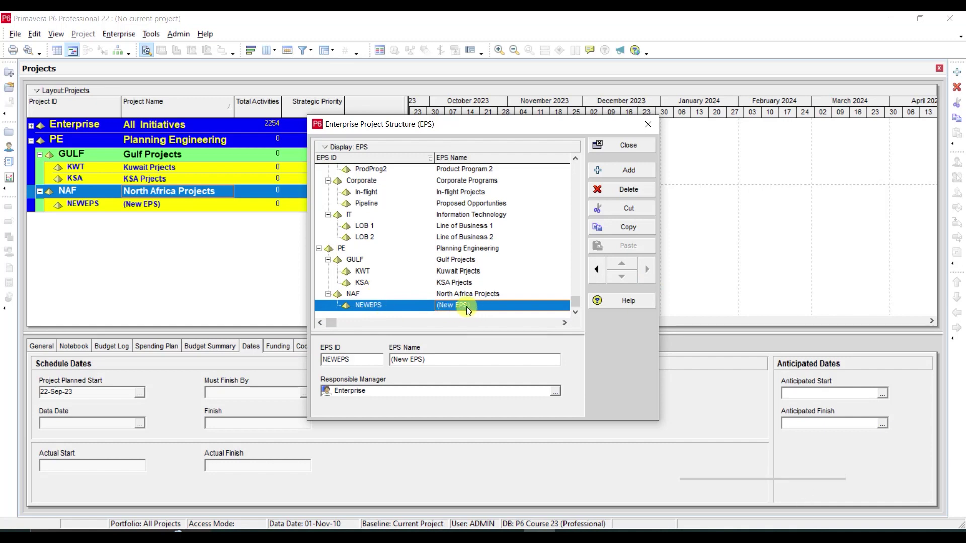
Set the NAF child's EPS ID to EGP and its name to "Egypt Prjects", and close the Enterprise Project Structure window.
{"action": "left_click", "coordinate": [390, 308]}
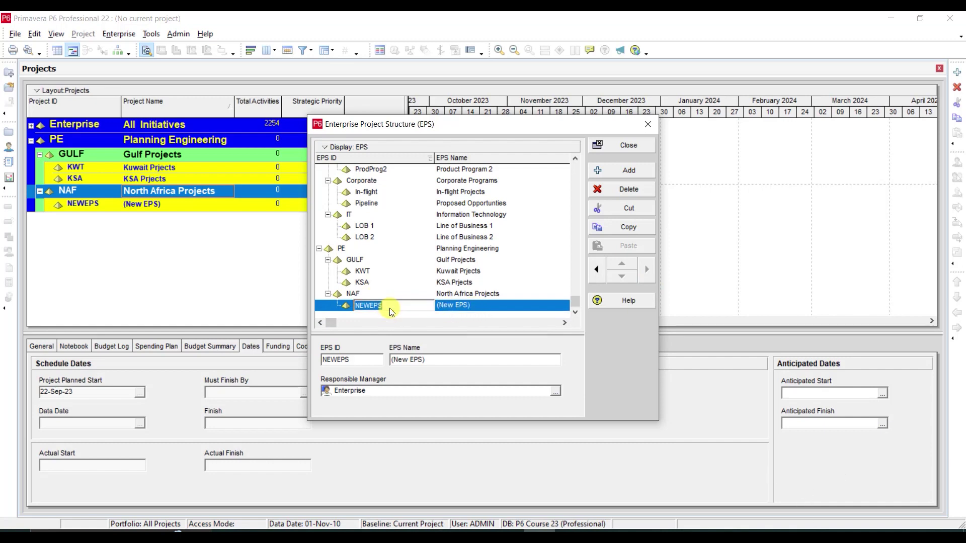
{"action": "type", "text": "EGO"}
{"action": "key", "text": "BackSpace"}
{"action": "type", "text": "P"}
{"action": "left_click", "coordinate": [479, 301]}
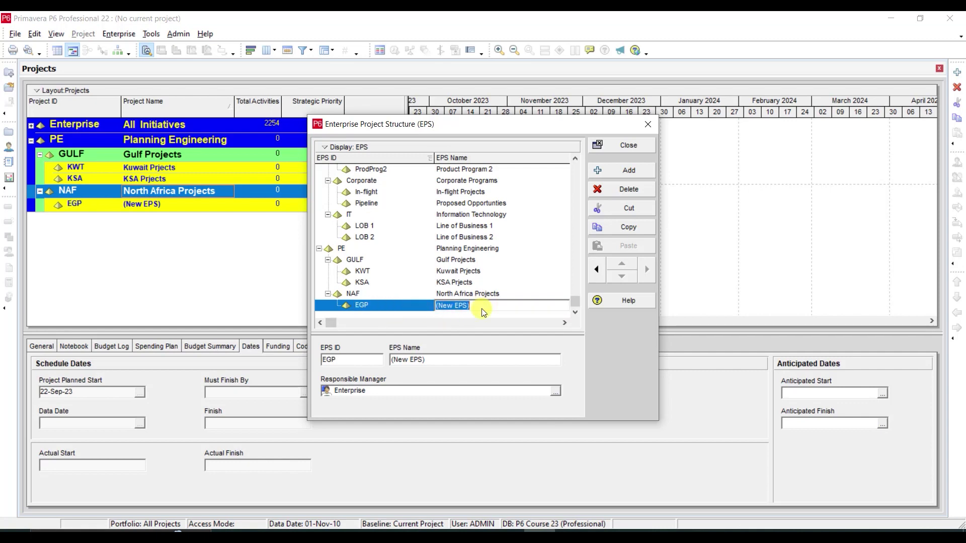
{"action": "type", "text": "Egypt Prjects"}
{"action": "left_click", "coordinate": [613, 147]}
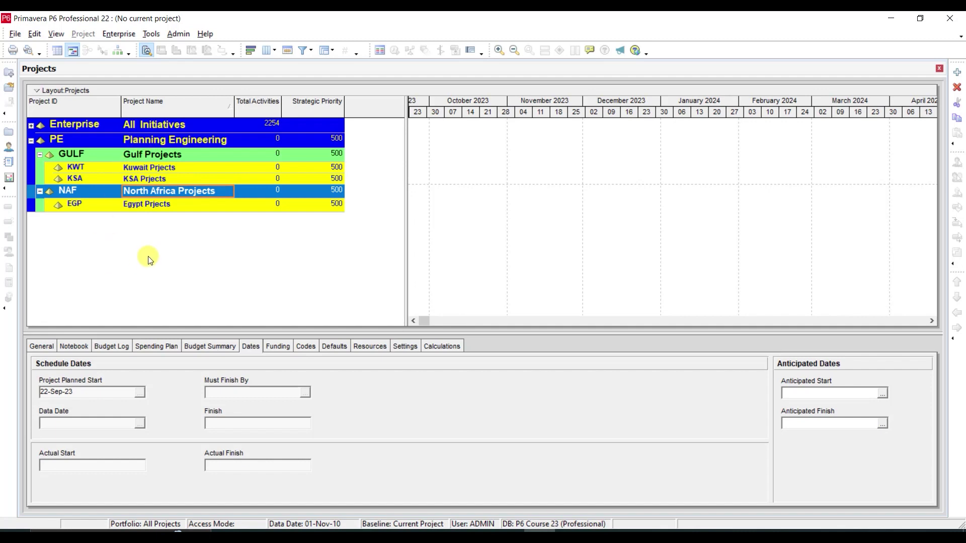
Examine the country elements grouped under Gulf Projects and North Africa Projects, and select Gulf Projects again.
{"action": "left_click", "coordinate": [145, 156]}
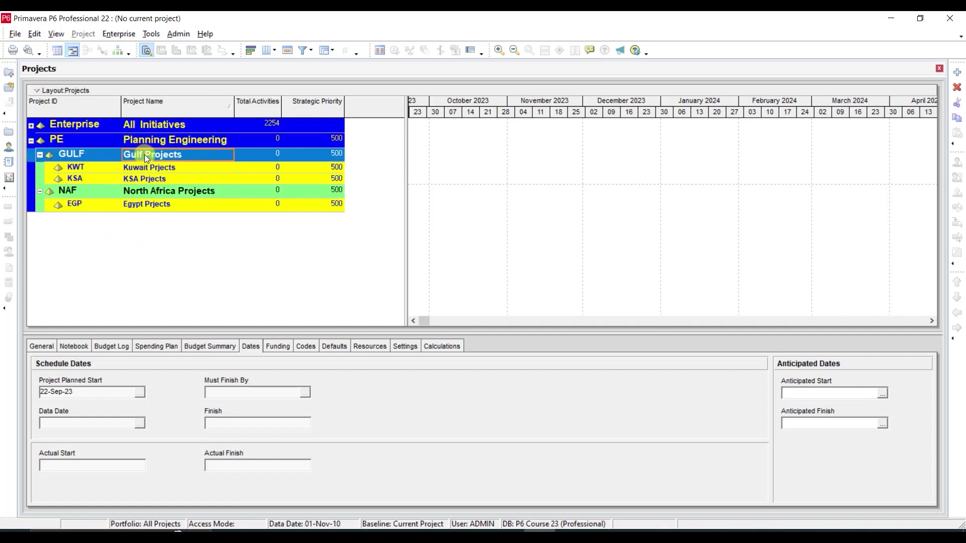
{"action": "left_click", "coordinate": [156, 194]}
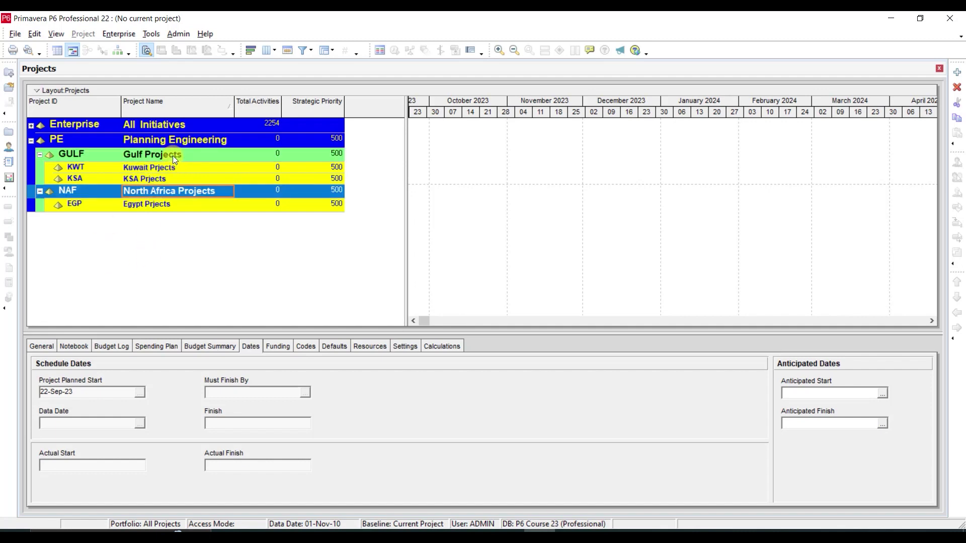
{"action": "left_click", "coordinate": [173, 157]}
{"action": "left_click", "coordinate": [168, 172]}
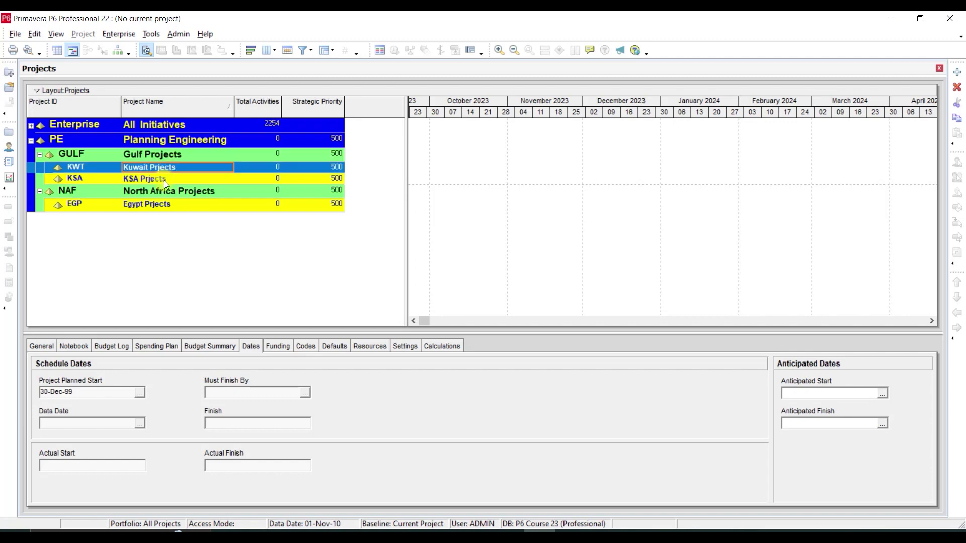
{"action": "left_click", "coordinate": [164, 180]}
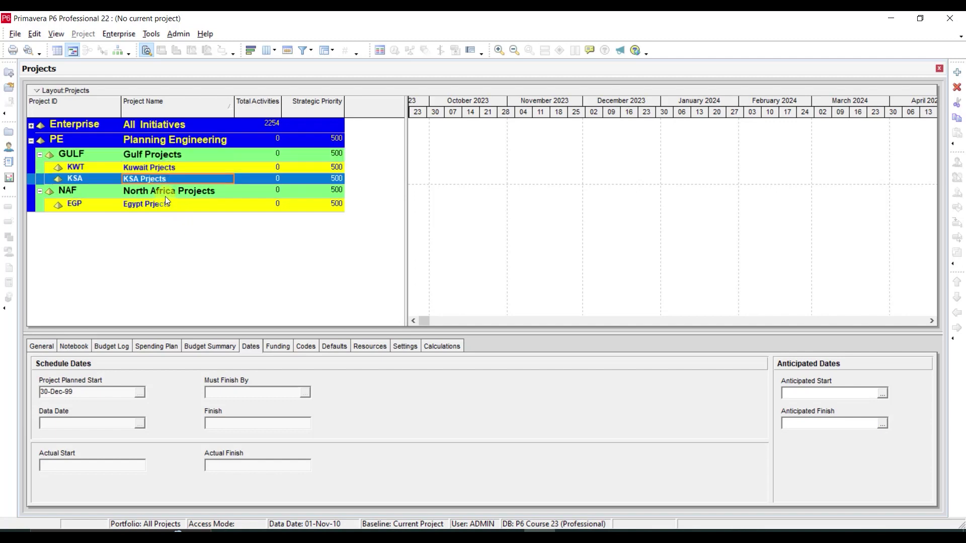
{"action": "left_click", "coordinate": [165, 193]}
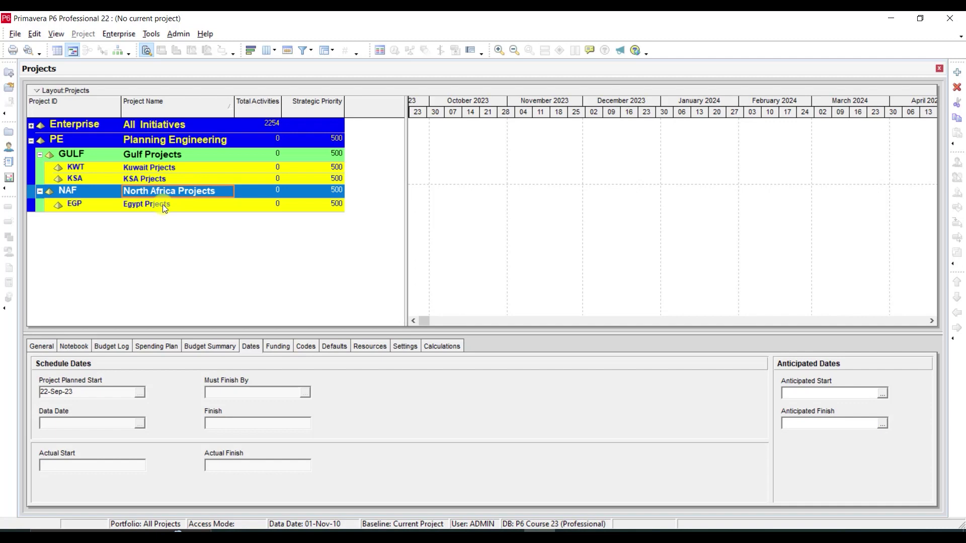
{"action": "left_click", "coordinate": [164, 206]}
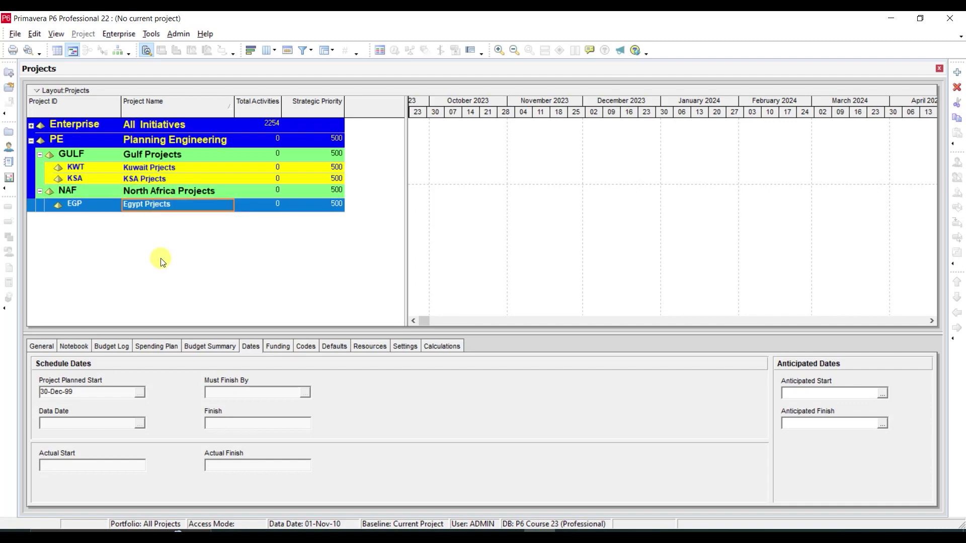
{"action": "left_click", "coordinate": [149, 156]}
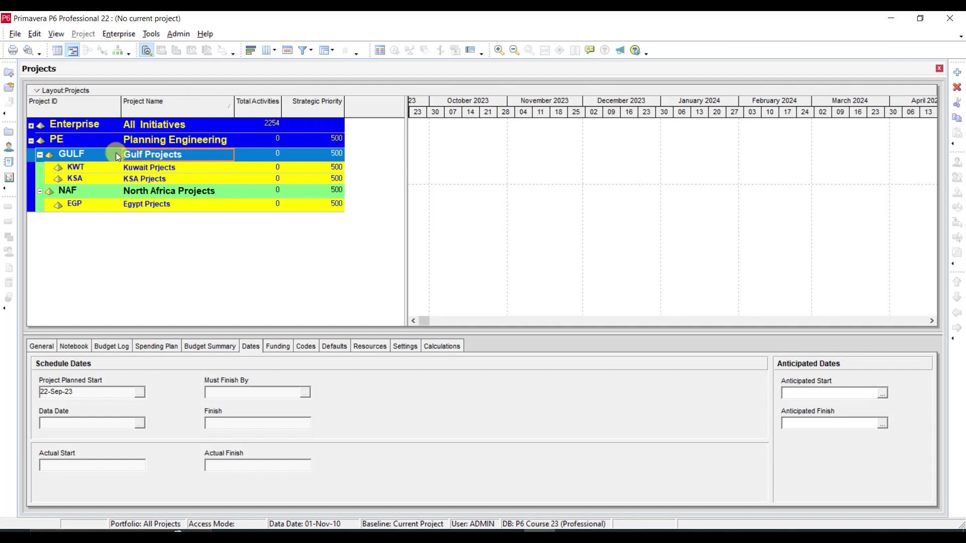
Reopen the Enterprise Project Structure and display it in Chart View.
{"action": "left_click", "coordinate": [129, 38]}
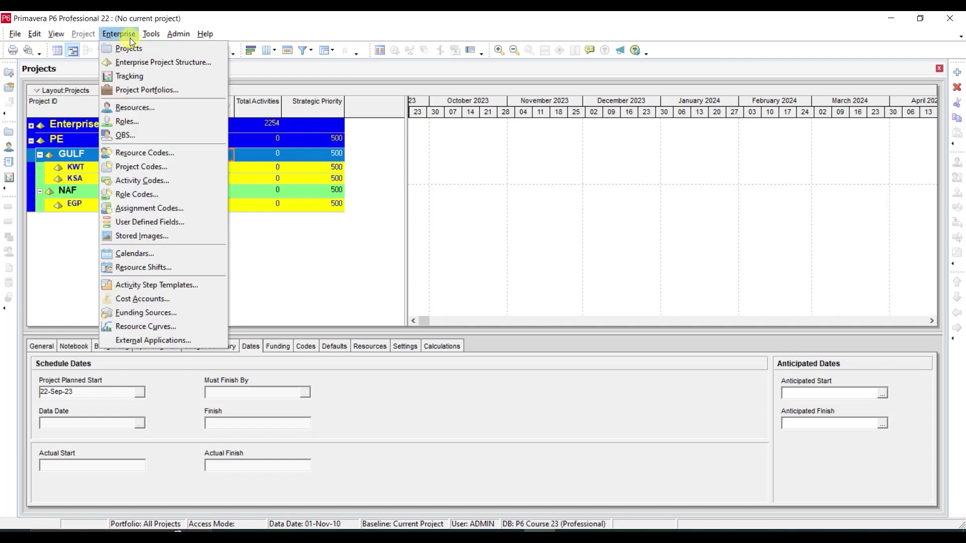
{"action": "left_click", "coordinate": [138, 62]}
{"action": "scroll", "coordinate": [477, 293], "scroll_direction": "down", "scroll_amount": 1}
{"action": "scroll", "coordinate": [477, 293], "scroll_direction": "up", "scroll_amount": 2}
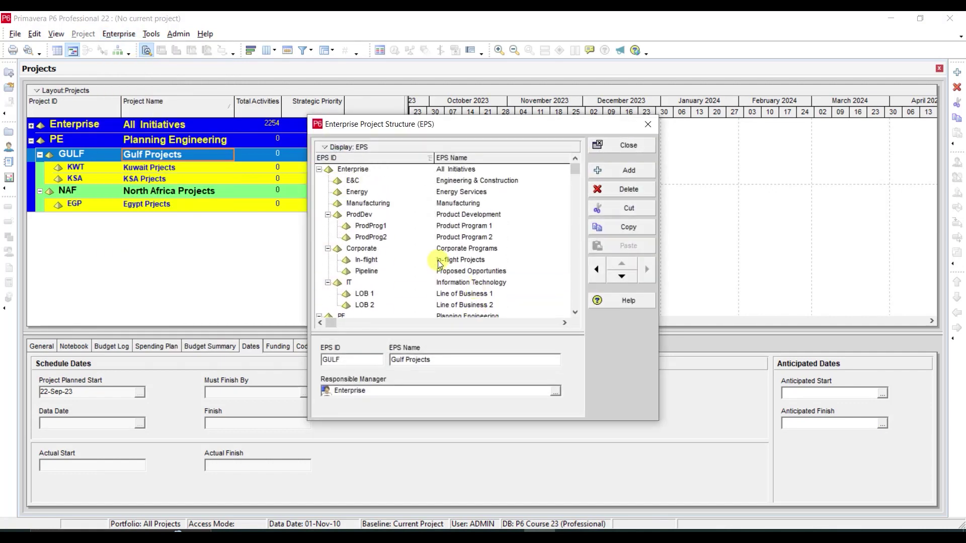
{"action": "left_click", "coordinate": [344, 148]}
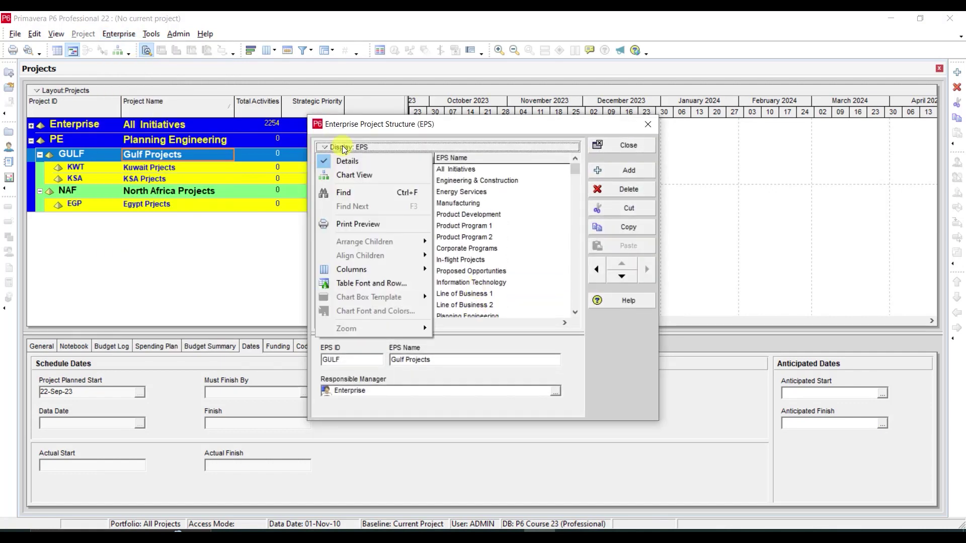
{"action": "left_click", "coordinate": [355, 176]}
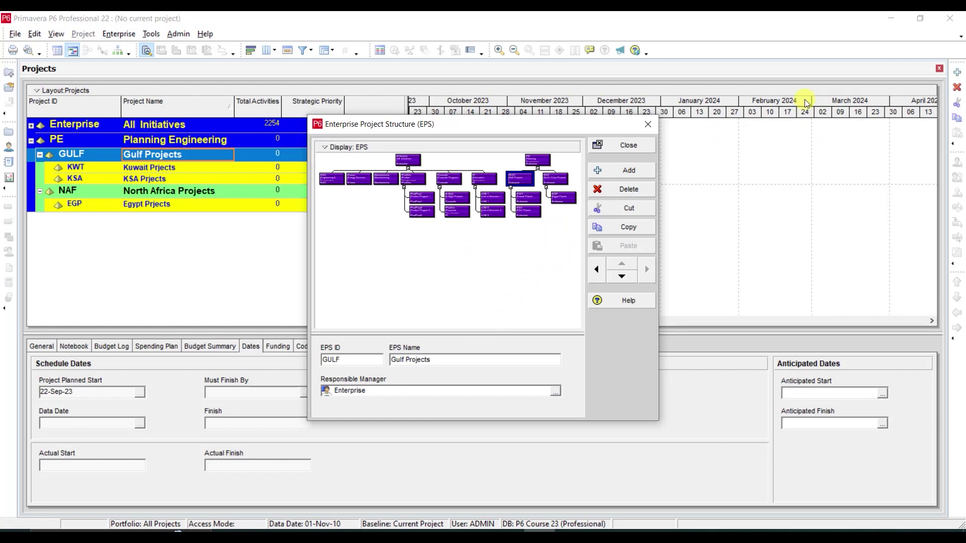
{"action": "left_click", "coordinate": [813, 74]}
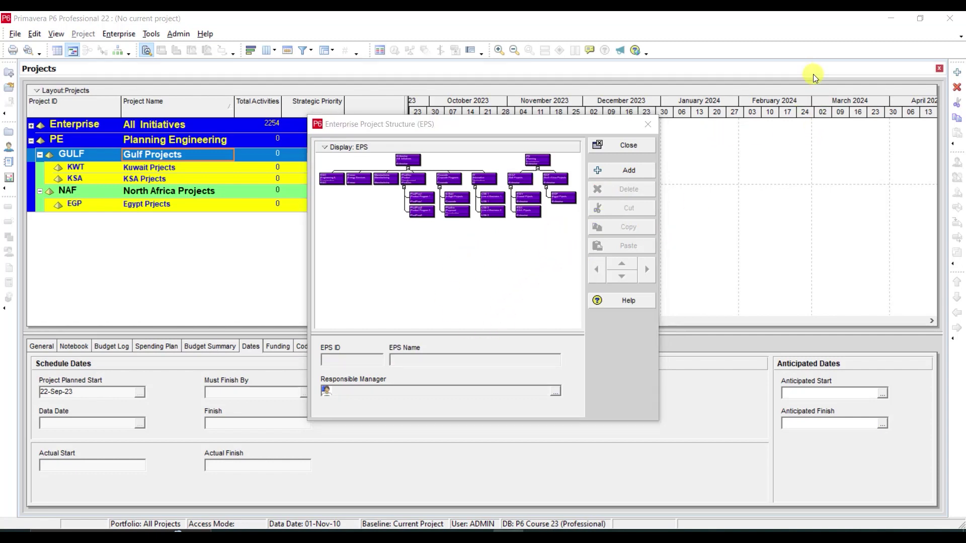
Enlarge the EPS chart twice and examine the boxes around the Planning Engineering branch.
{"action": "left_click", "coordinate": [340, 150]}
{"action": "mouse_move", "coordinate": [364, 302]}
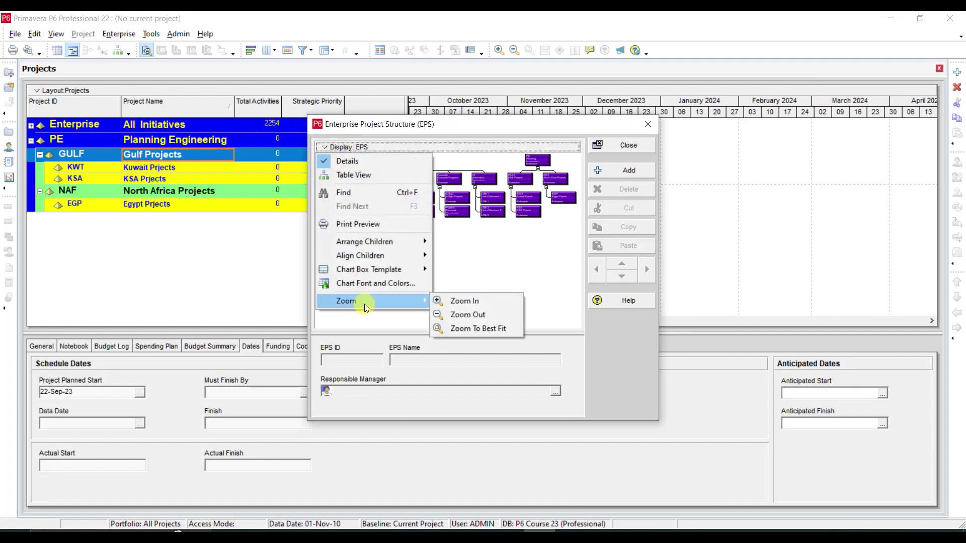
{"action": "left_click", "coordinate": [458, 302]}
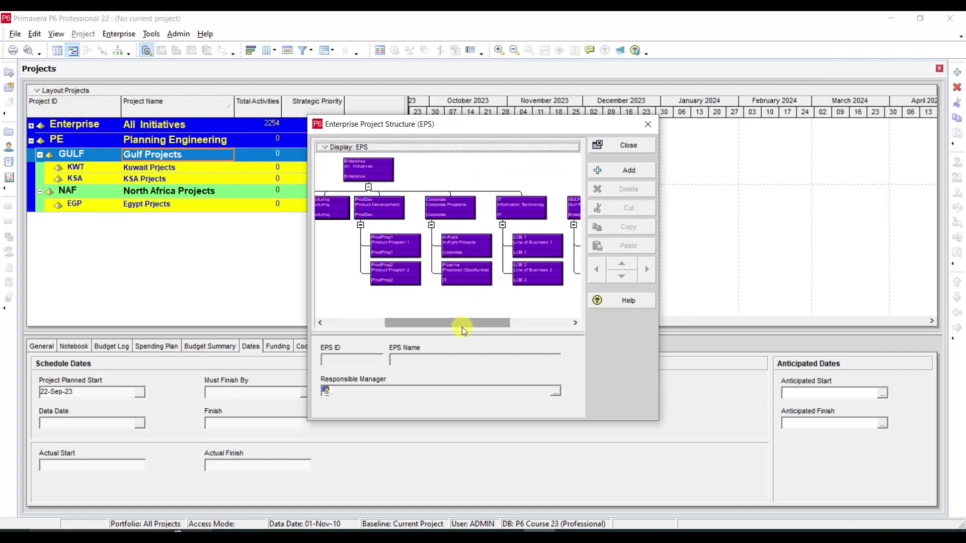
{"action": "left_click_drag", "start_coordinate": [462, 327], "coordinate": [543, 319]}
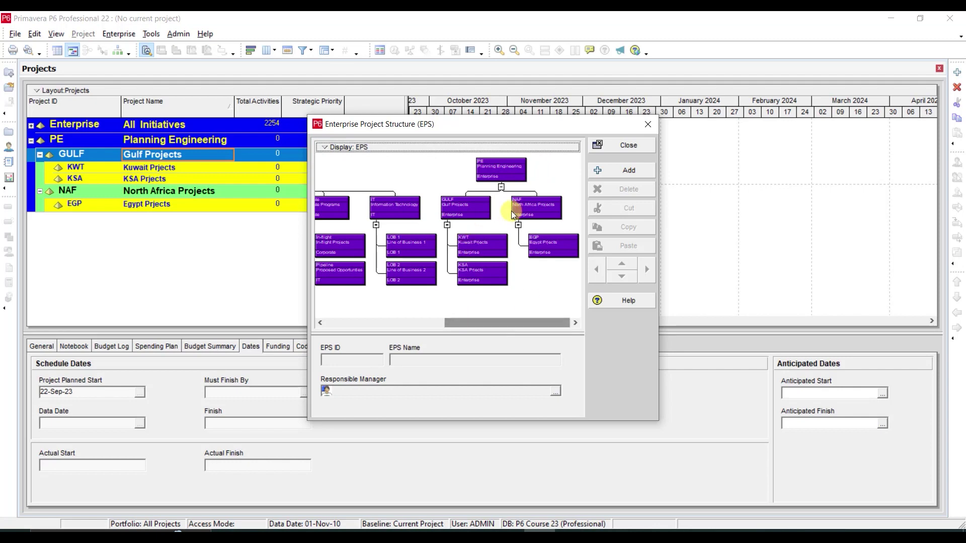
{"action": "left_click", "coordinate": [345, 147]}
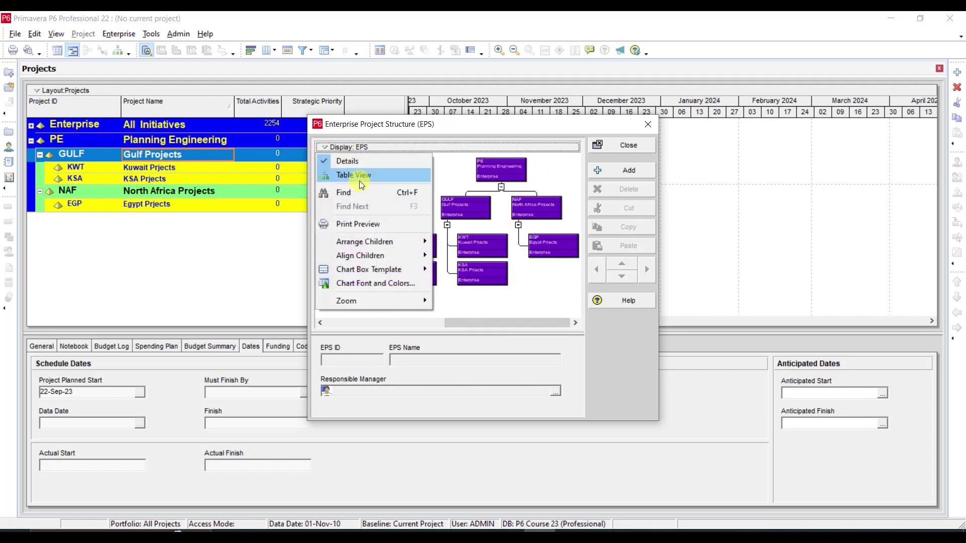
{"action": "mouse_move", "coordinate": [374, 302]}
{"action": "left_click", "coordinate": [442, 302]}
{"action": "scroll", "coordinate": [461, 283], "scroll_direction": "up", "scroll_amount": 3}
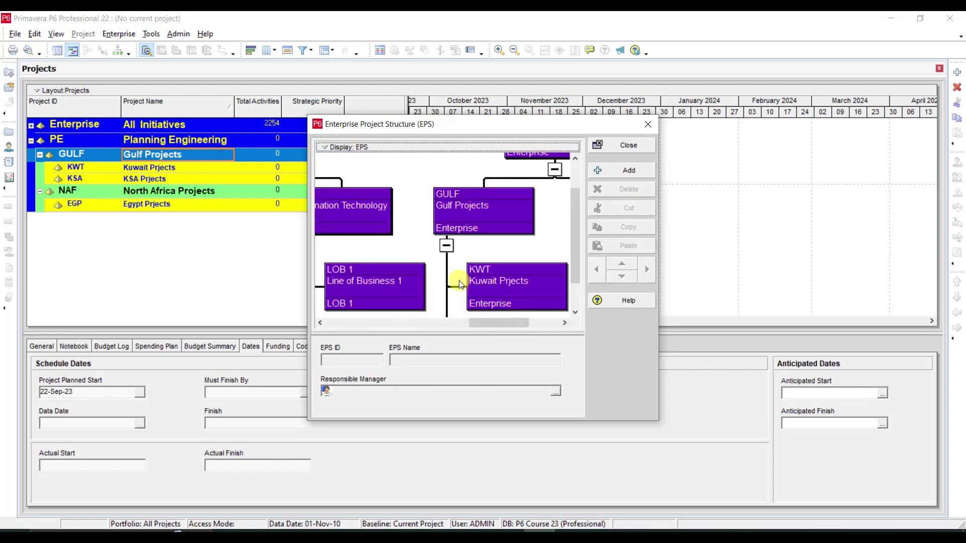
Examine the Gulf and North Africa branches with their country elements in the EPS chart, and close the Enterprise Project Structure window.
{"action": "left_click_drag", "start_coordinate": [523, 324], "coordinate": [540, 324]}
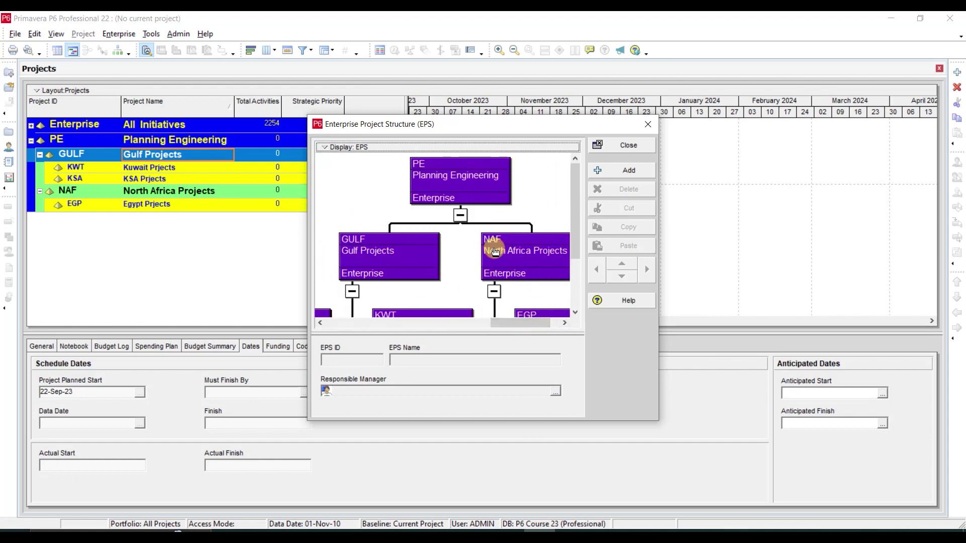
{"action": "scroll", "coordinate": [508, 325], "scroll_direction": "down", "scroll_amount": 5}
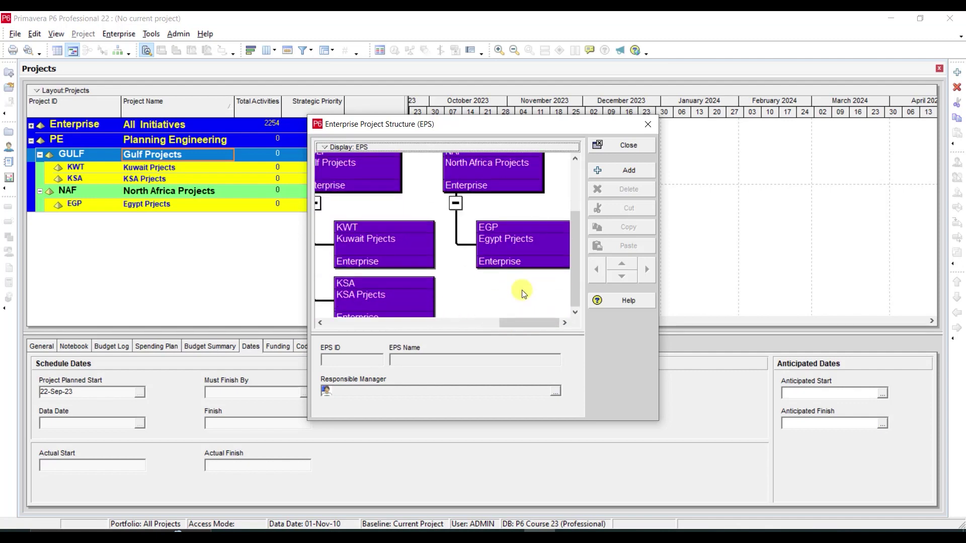
{"action": "left_click_drag", "start_coordinate": [520, 324], "coordinate": [499, 324]}
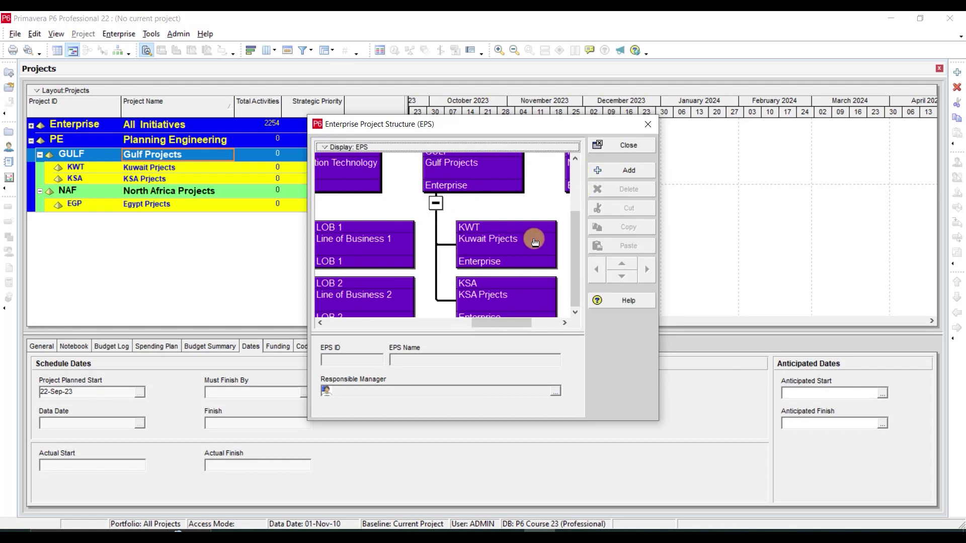
{"action": "scroll", "coordinate": [539, 227], "scroll_direction": "up", "scroll_amount": 2}
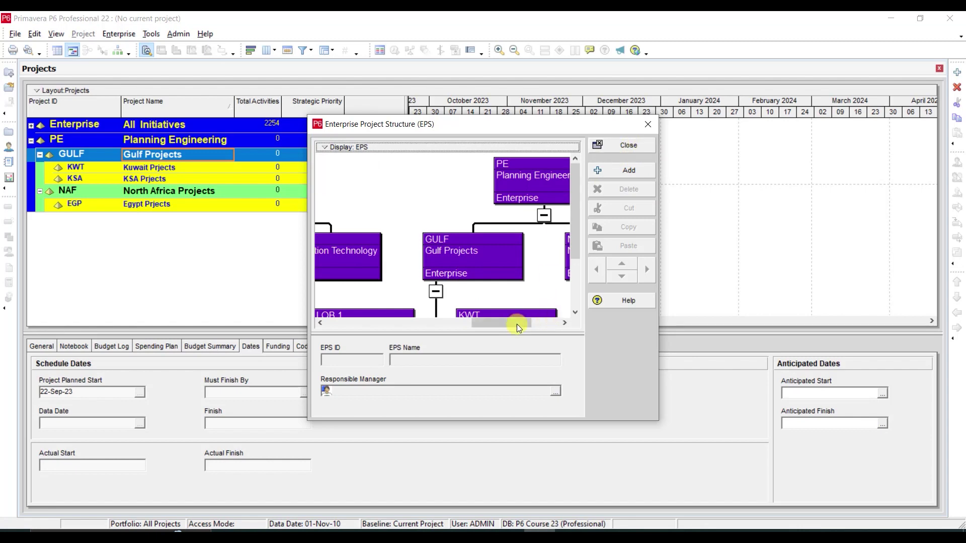
{"action": "left_click_drag", "start_coordinate": [502, 324], "coordinate": [532, 327]}
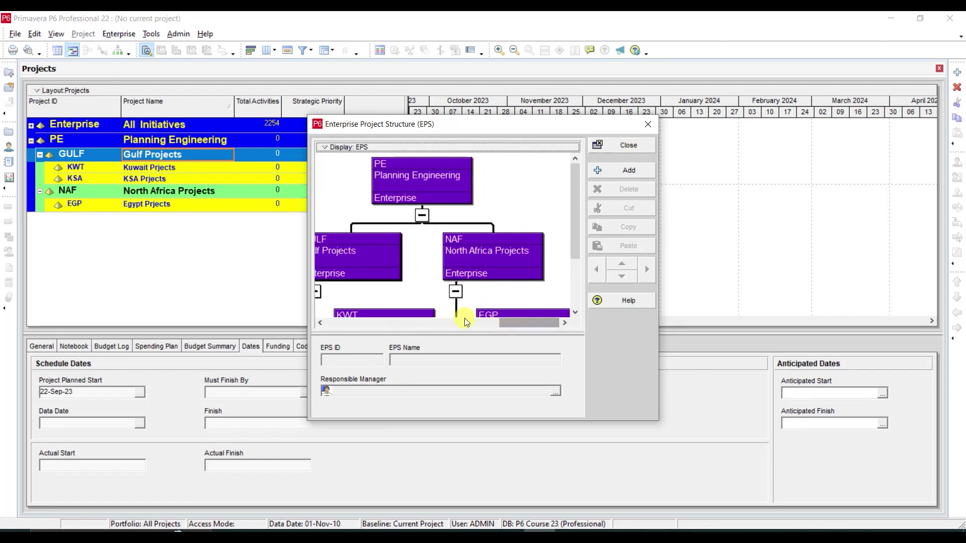
{"action": "left_click", "coordinate": [630, 146]}
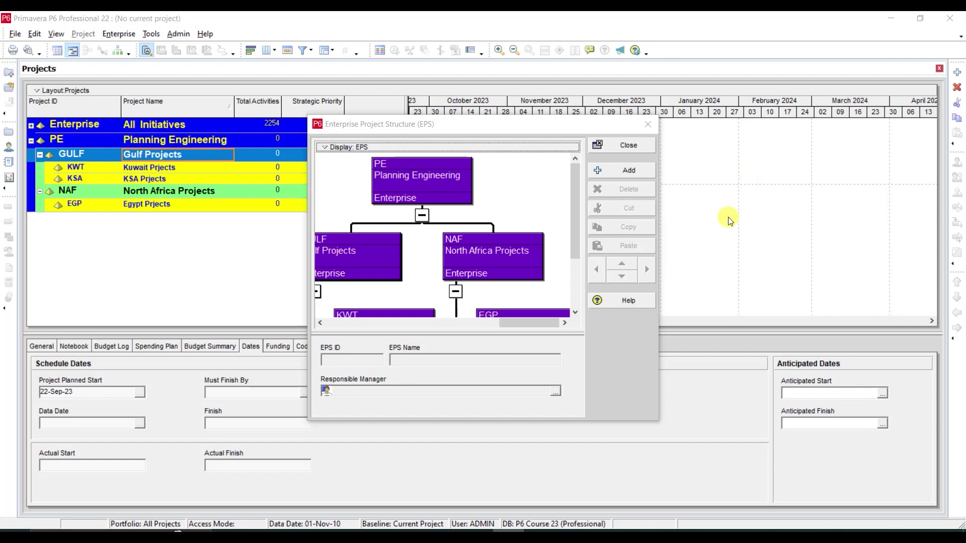
{"action": "left_click", "coordinate": [630, 146]}
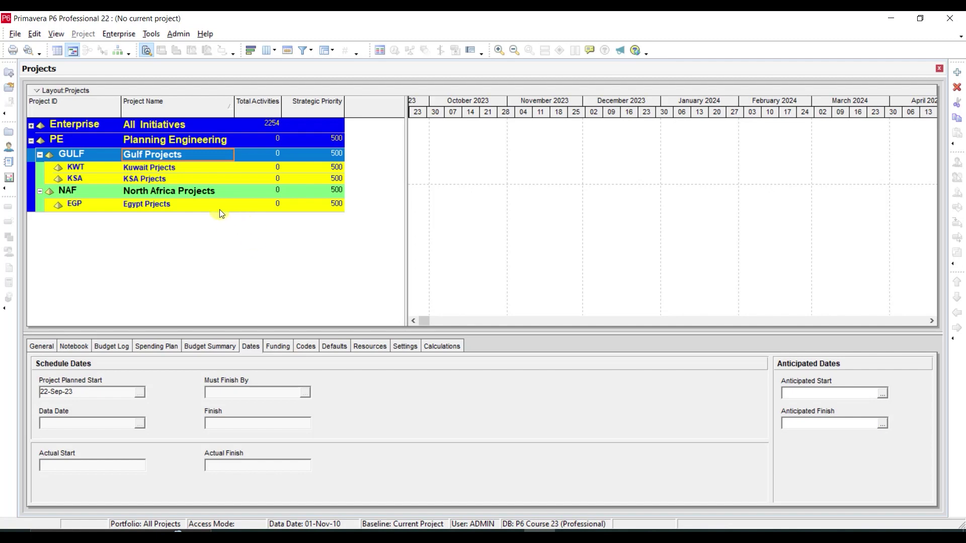
Reopen the Enterprise Project Structure and switch its display to Table View.
{"action": "left_click", "coordinate": [118, 33]}
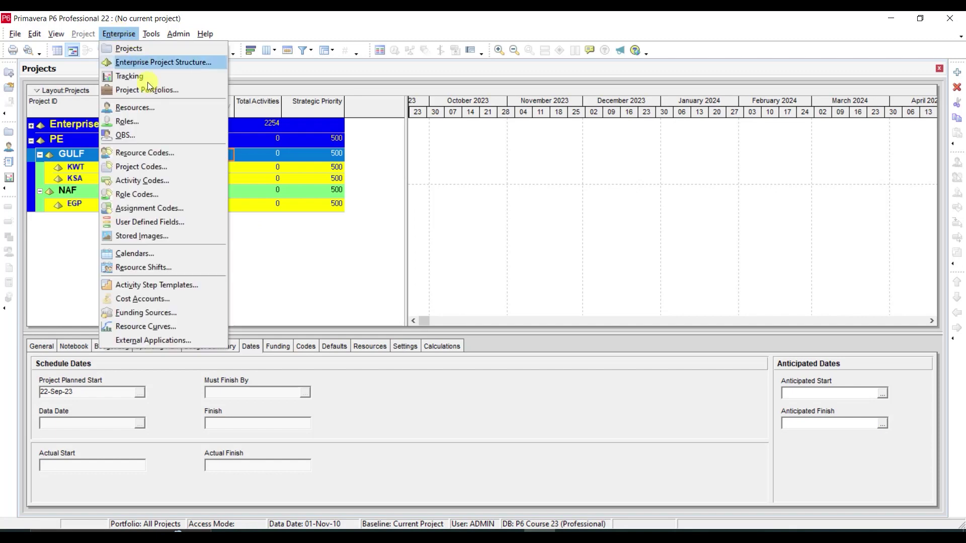
{"action": "left_click", "coordinate": [158, 63]}
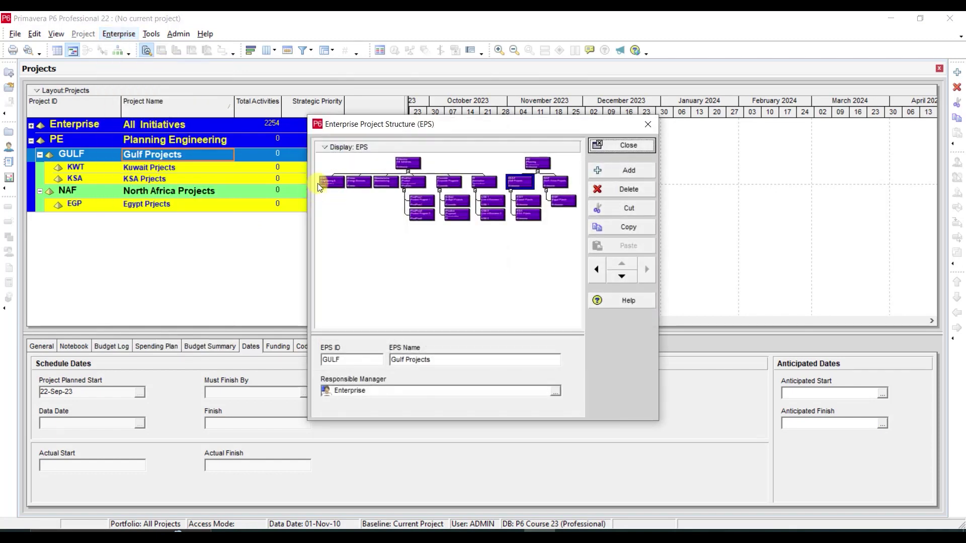
{"action": "left_click", "coordinate": [332, 146]}
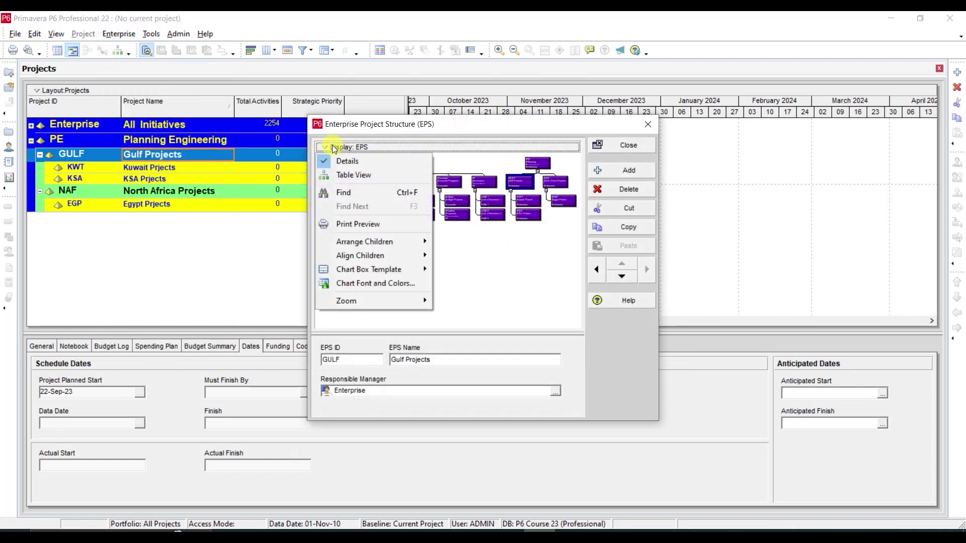
{"action": "left_click", "coordinate": [352, 176]}
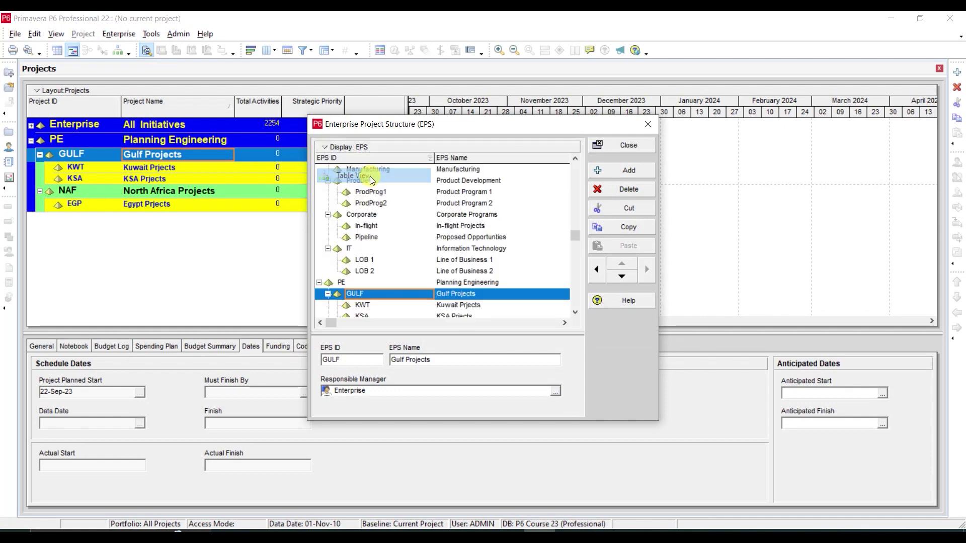
Add an EPS element from the collapsed PE node and outdent it to the top level.
{"action": "scroll", "coordinate": [379, 285], "scroll_direction": "down", "scroll_amount": 1}
{"action": "left_click", "coordinate": [319, 248]}
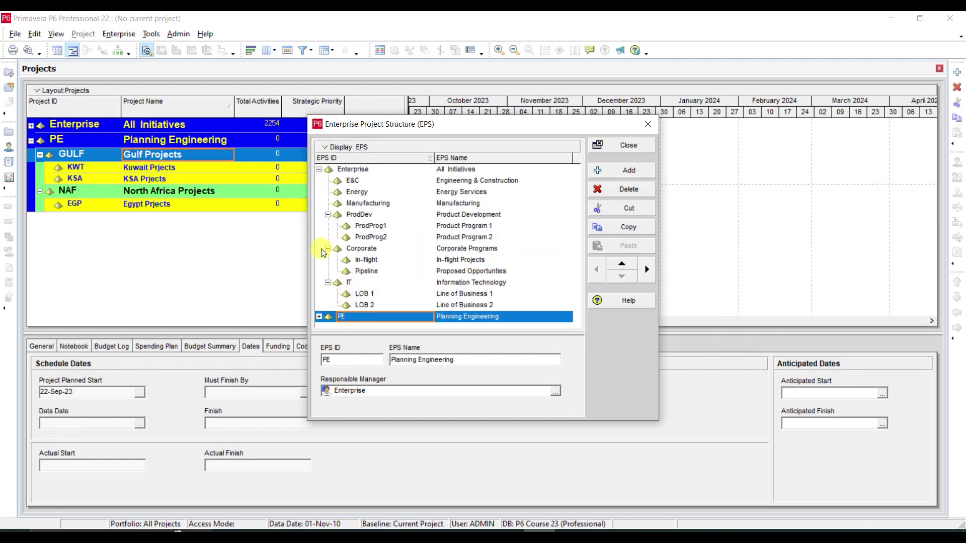
{"action": "left_click", "coordinate": [620, 171]}
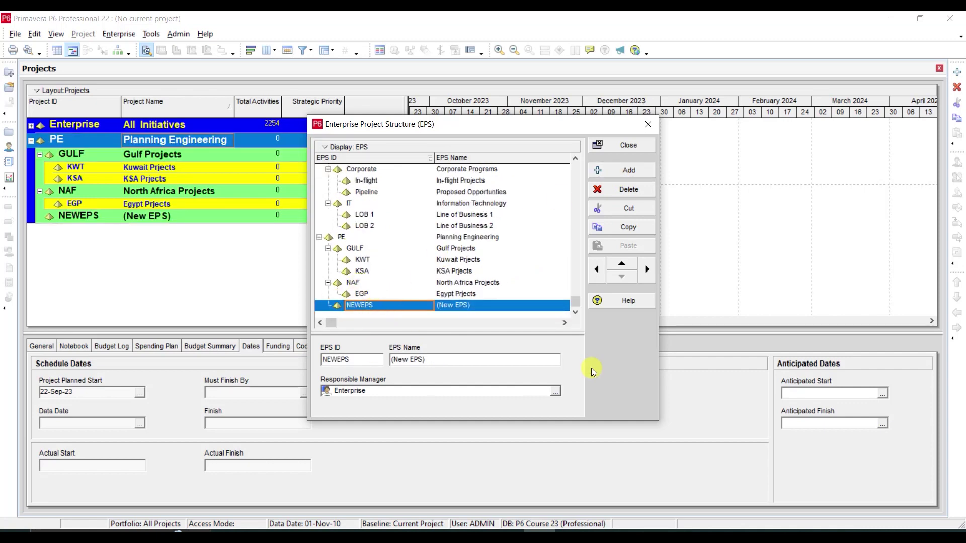
{"action": "left_click", "coordinate": [597, 269]}
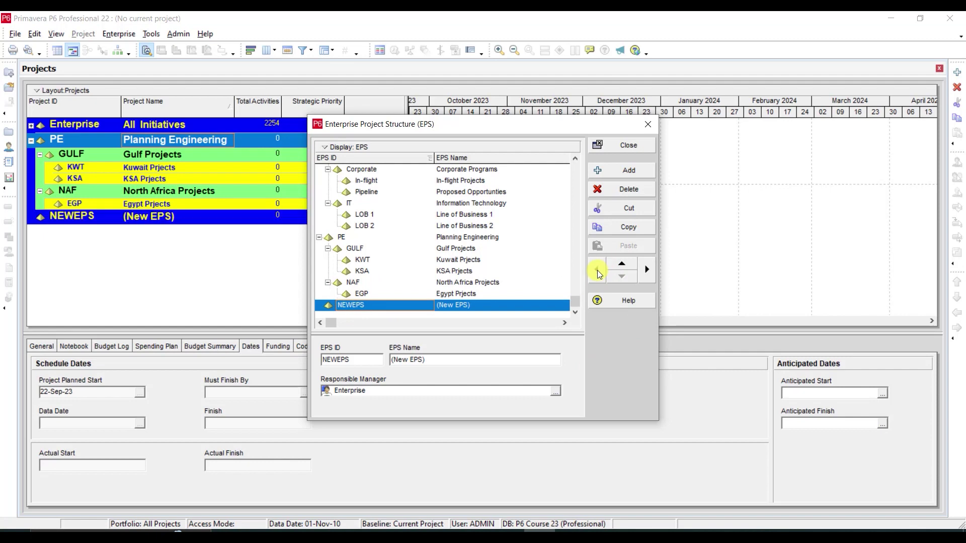
Collapse the PE and Enterprise nodes and set the new top-level element's EPS ID to P623.
{"action": "left_click", "coordinate": [319, 237]}
{"action": "scroll", "coordinate": [322, 211], "scroll_direction": "up", "scroll_amount": 1}
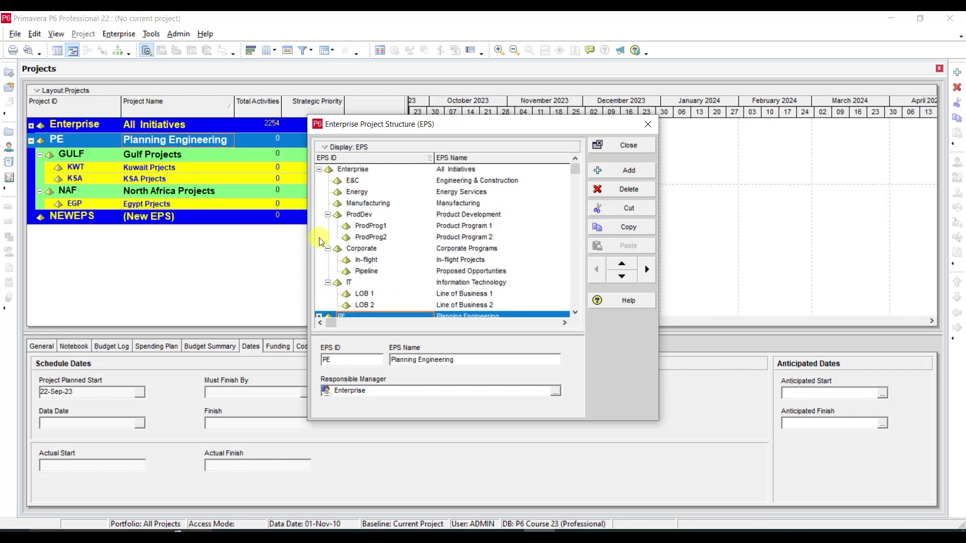
{"action": "left_click", "coordinate": [319, 169]}
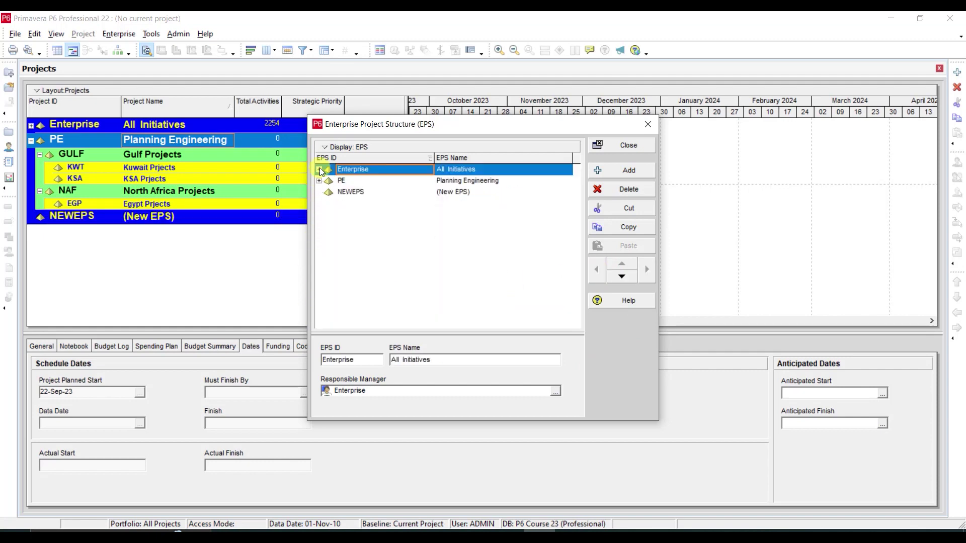
{"action": "left_click", "coordinate": [370, 194]}
{"action": "left_click", "coordinate": [371, 195]}
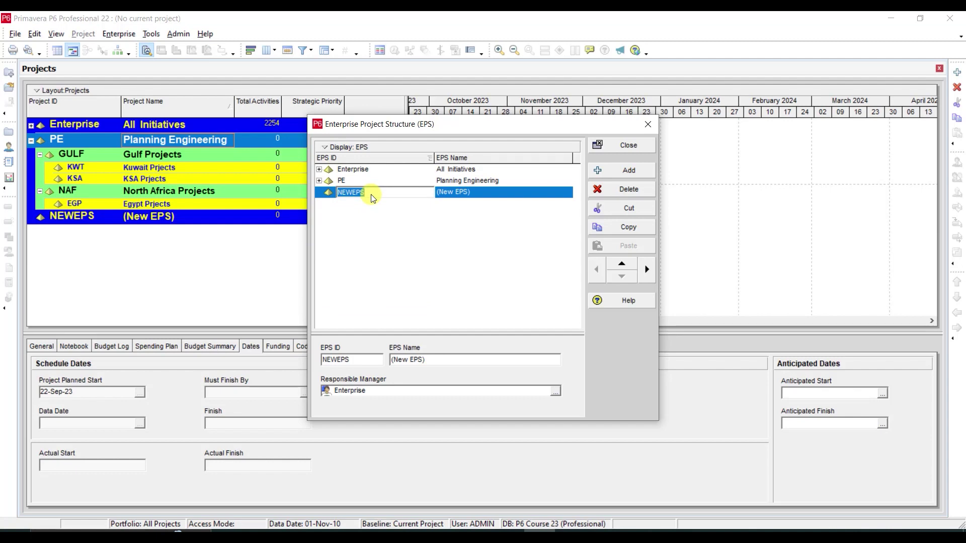
{"action": "type", "text": "P6"}
{"action": "type", "text": "CO"}
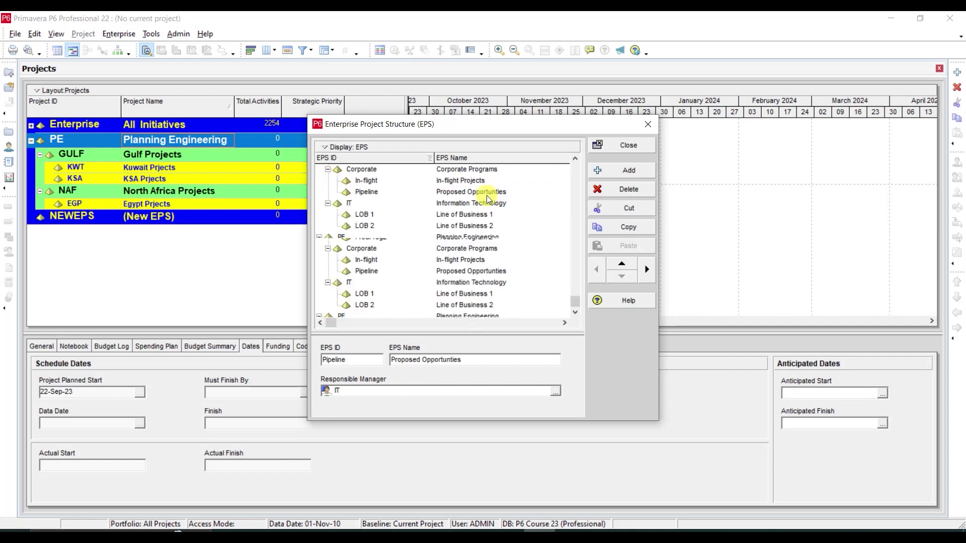
Set the EPS name of the P623 element to "P6 Course 23".
{"action": "left_click", "coordinate": [487, 195]}
{"action": "scroll", "coordinate": [325, 176], "scroll_direction": "up", "scroll_amount": 3}
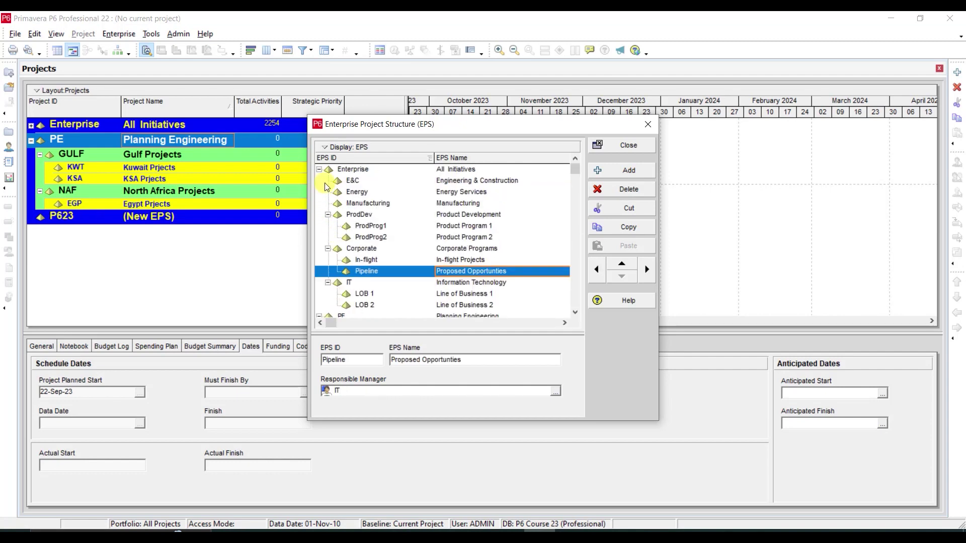
{"action": "left_click", "coordinate": [320, 170]}
{"action": "left_click", "coordinate": [473, 249]}
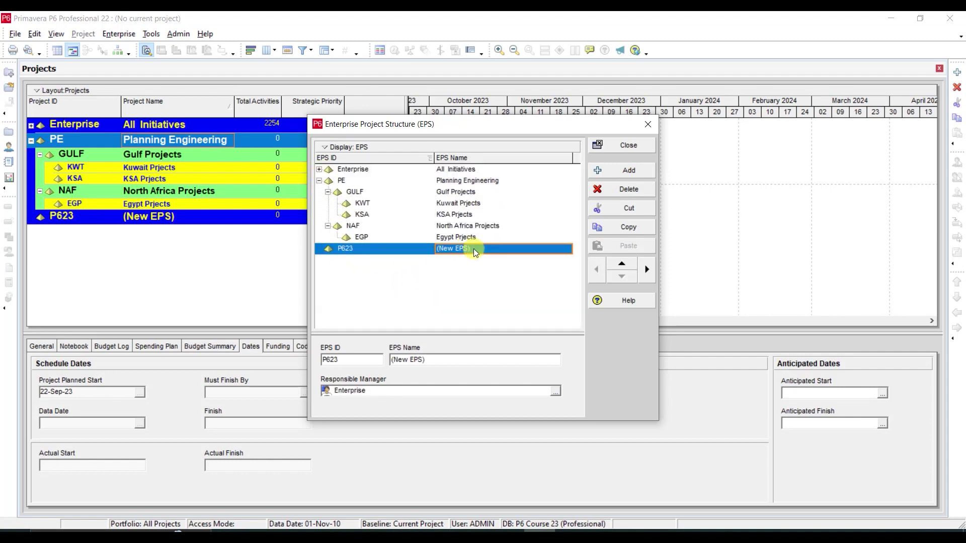
{"action": "left_click", "coordinate": [473, 249]}
{"action": "type", "text": "P"}
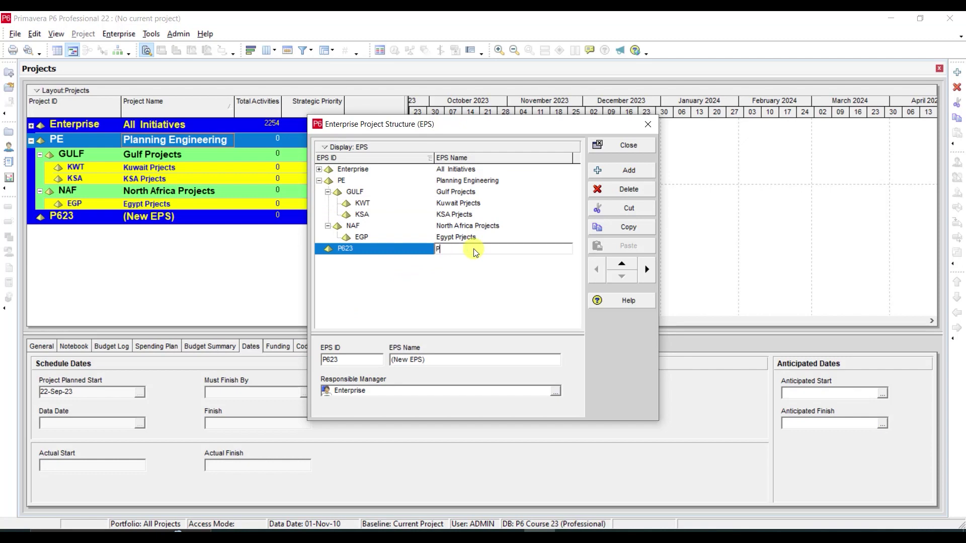
{"action": "type", "text": "6 Course 23"}
Add a child element under P623 with EPS ID BL and name "Baseline".
{"action": "left_click", "coordinate": [615, 176]}
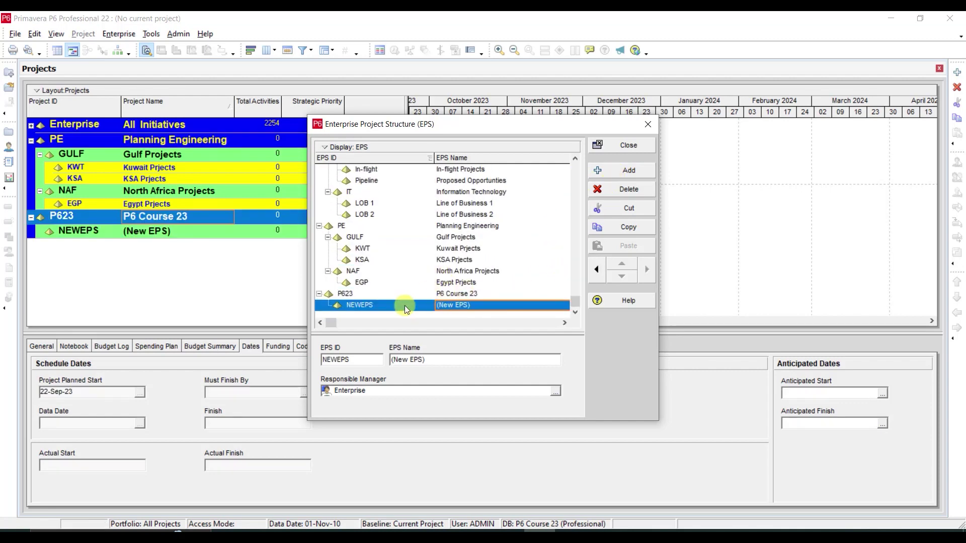
{"action": "left_click", "coordinate": [406, 308]}
{"action": "type", "text": "BL"}
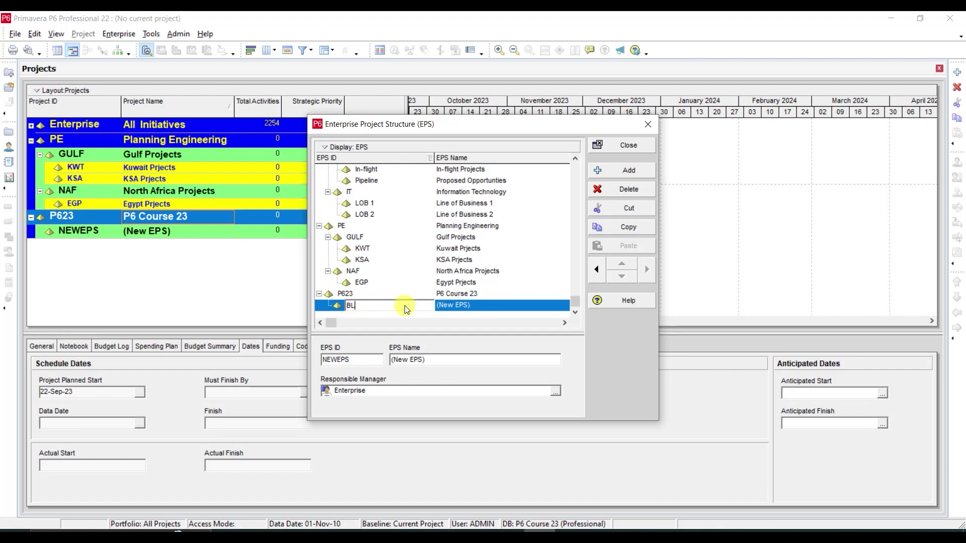
{"action": "left_click", "coordinate": [496, 310]}
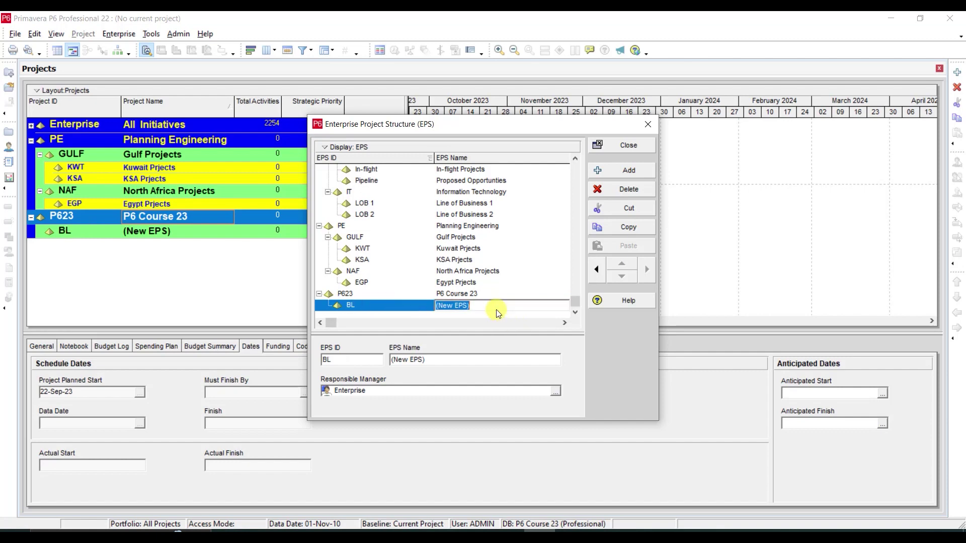
{"action": "type", "text": "Baseline"}
Add a second child element under P623 with EPS ID UPD and name "UPDATES".
{"action": "left_click", "coordinate": [627, 175]}
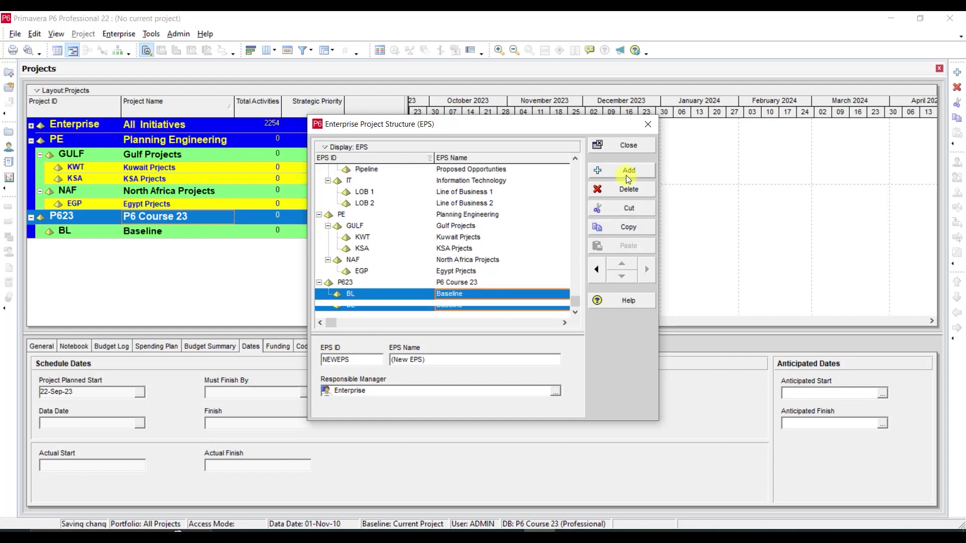
{"action": "left_click", "coordinate": [379, 309]}
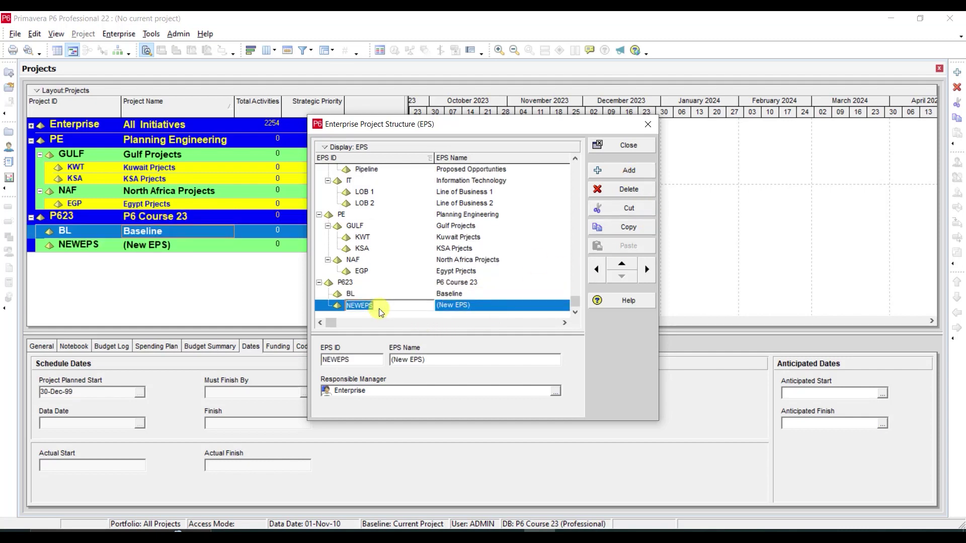
{"action": "type", "text": "UPD"}
{"action": "left_click", "coordinate": [487, 309]}
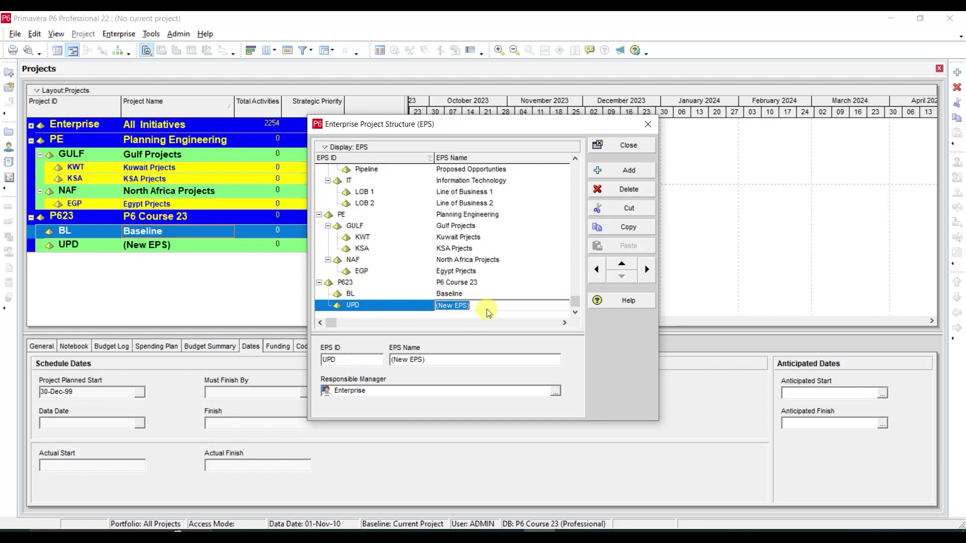
{"action": "type", "text": "UPDATES"}
{"action": "key", "text": "Return"}
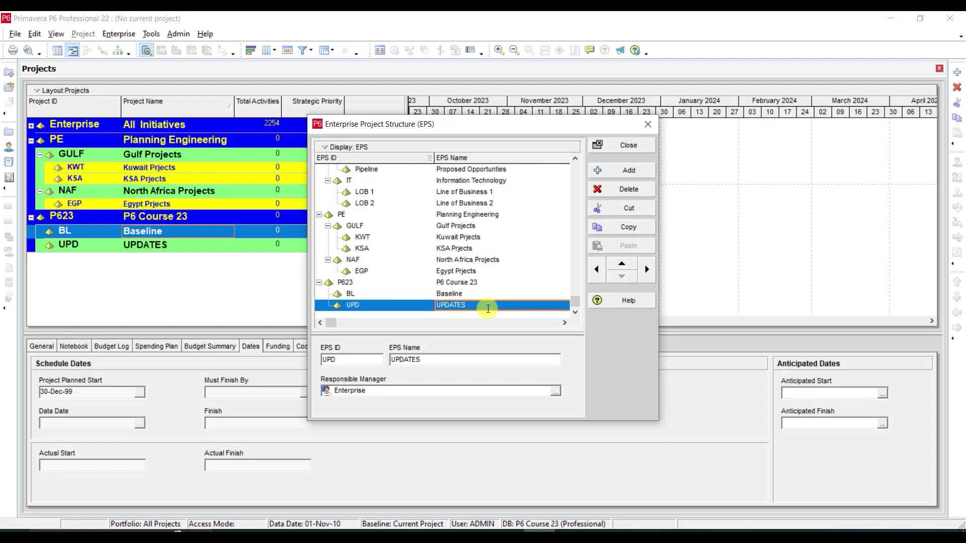
Close the Enterprise Project Structure window and collapse the PE branch in the projects list.
{"action": "left_click", "coordinate": [629, 145]}
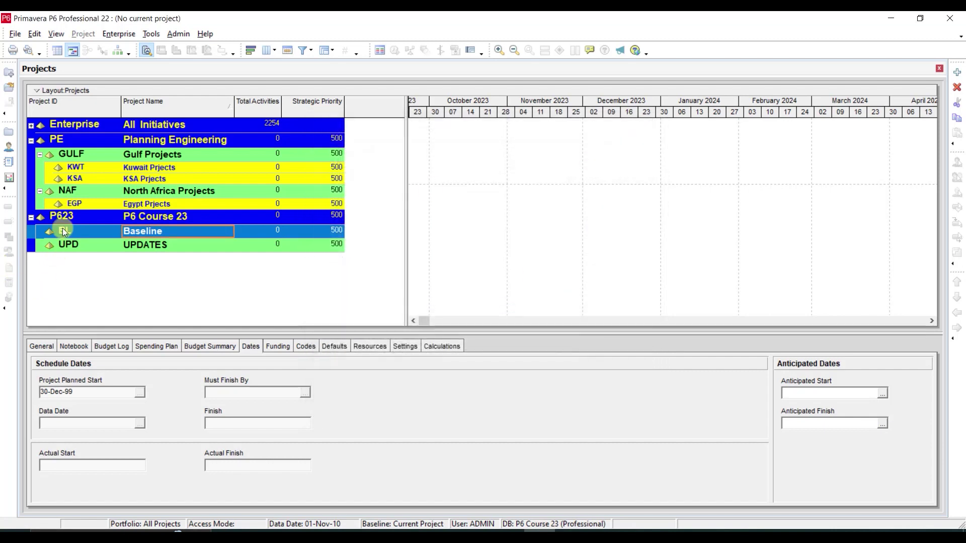
{"action": "left_click", "coordinate": [29, 141]}
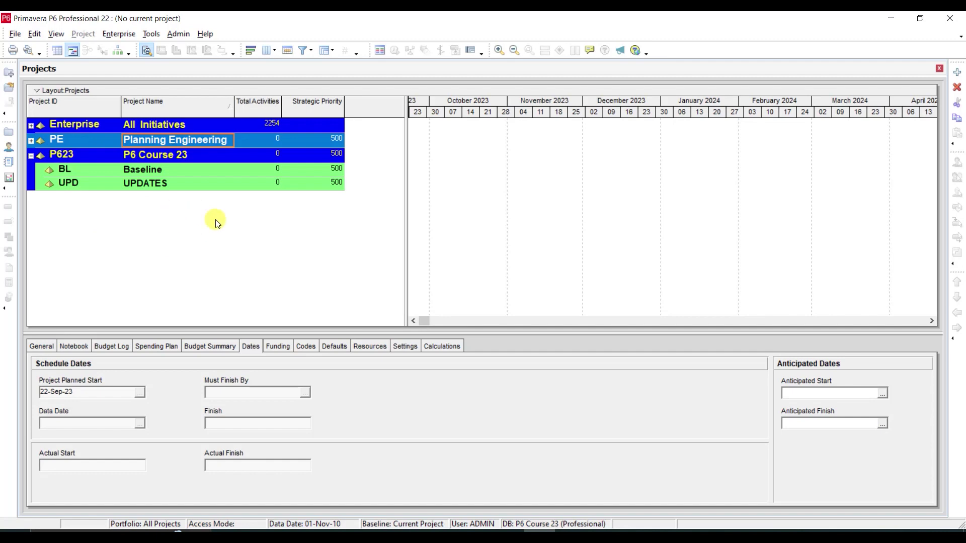
Open the Organizational Breakdown Structure and rename the Enterprise OBS element to "Managing Director".
{"action": "left_click", "coordinate": [134, 187]}
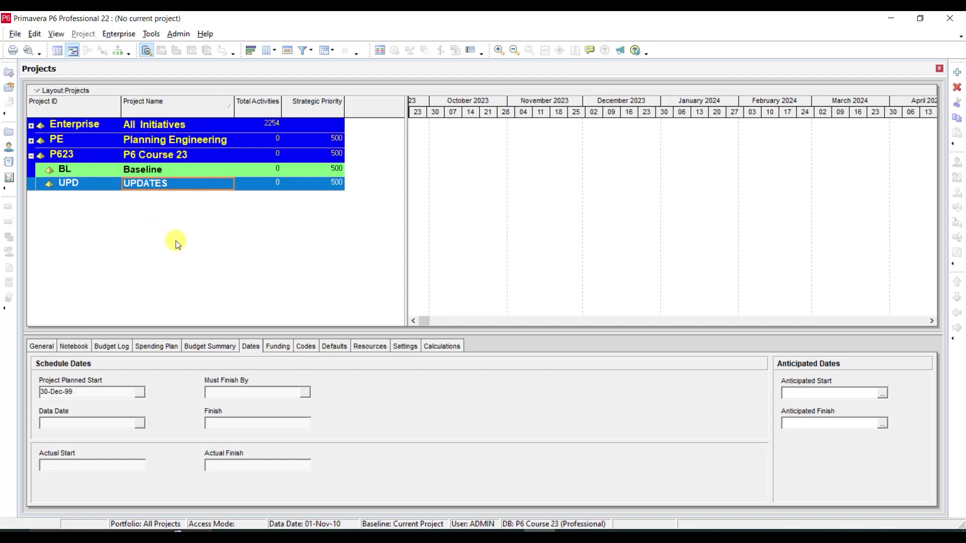
{"action": "left_click", "coordinate": [122, 36]}
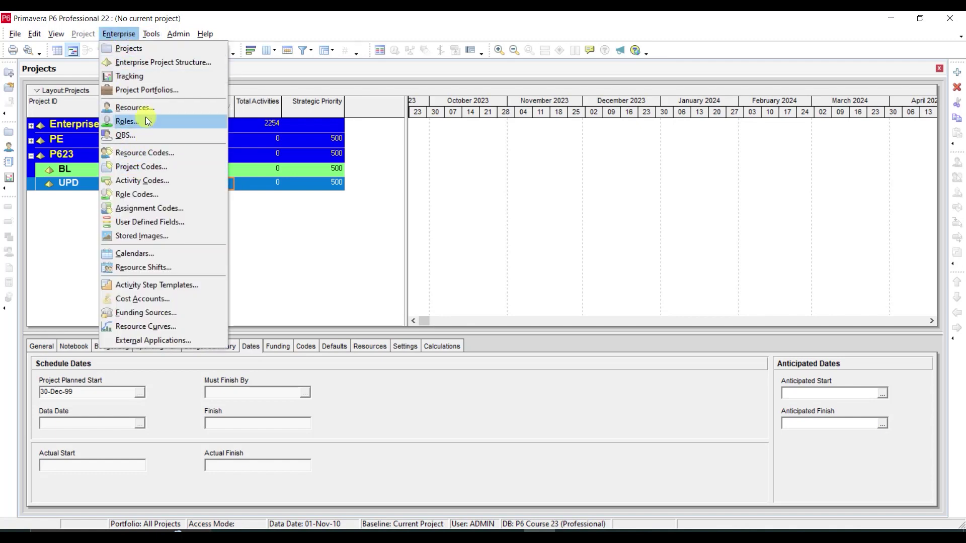
{"action": "left_click", "coordinate": [146, 134]}
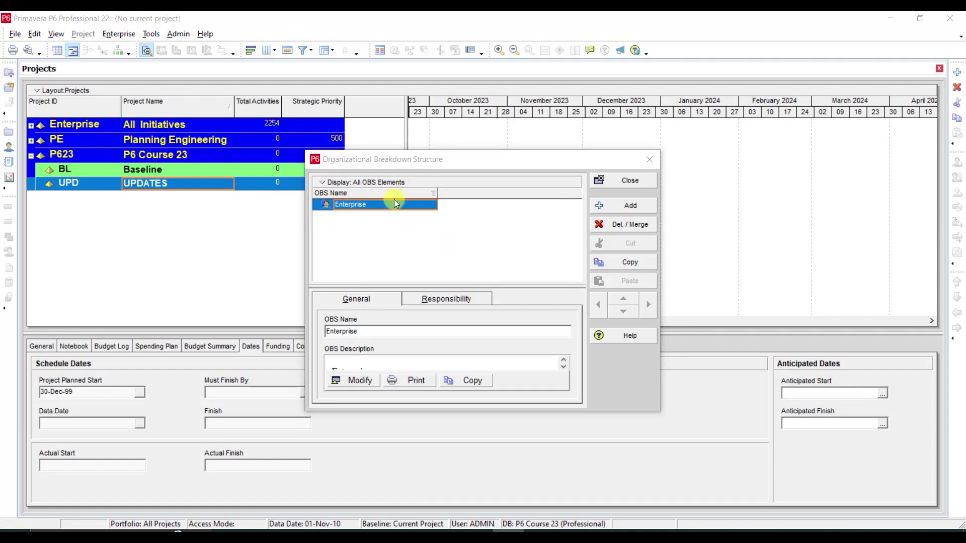
{"action": "left_click", "coordinate": [371, 205]}
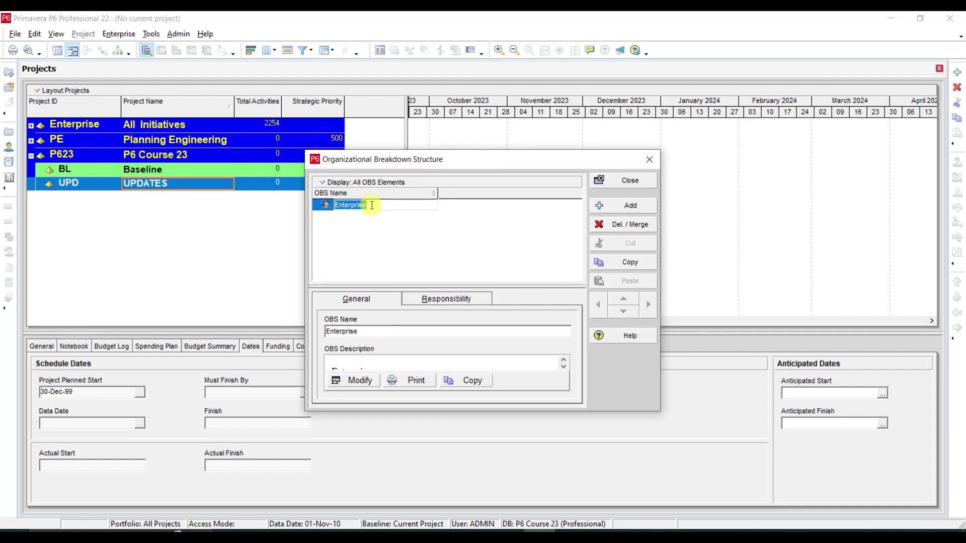
{"action": "type", "text": "Managing directo"}
{"action": "key", "text": "BackSpace"}
{"action": "key", "text": "BackSpace"}
{"action": "key", "text": "BackSpace"}
{"action": "key", "text": "BackSpace"}
{"action": "key", "text": "BackSpace"}
{"action": "key", "text": "BackSpace"}
{"action": "key", "text": "BackSpace"}
{"action": "type", "text": "Director"}
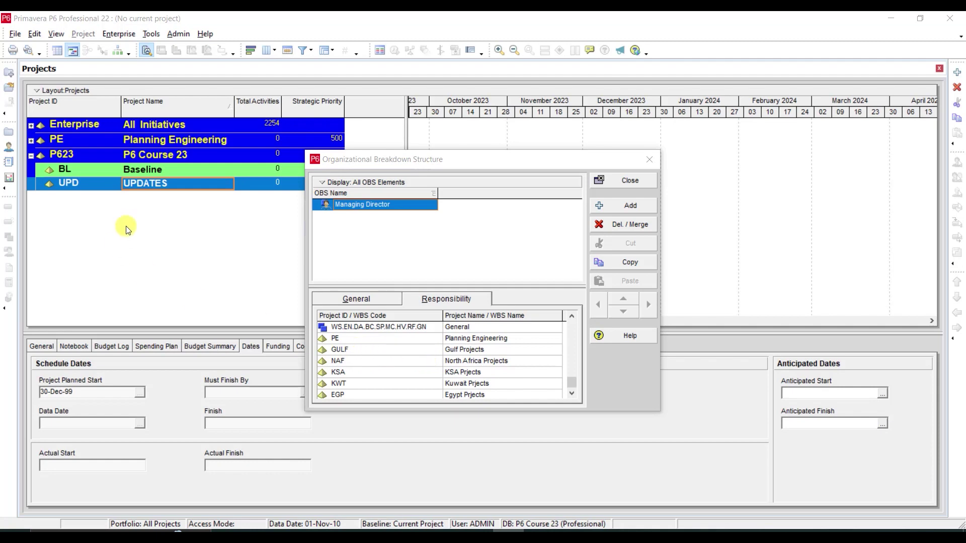
Find the P623 element in the Managing Director's responsibility list and close the Organizational Breakdown Structure.
{"action": "scroll", "coordinate": [357, 372], "scroll_direction": "down", "scroll_amount": 2}
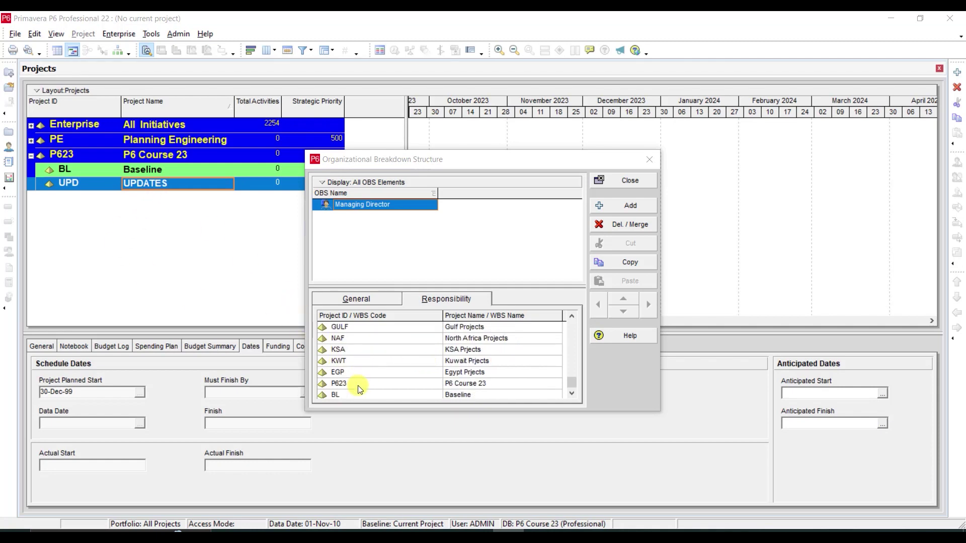
{"action": "left_click", "coordinate": [351, 387]}
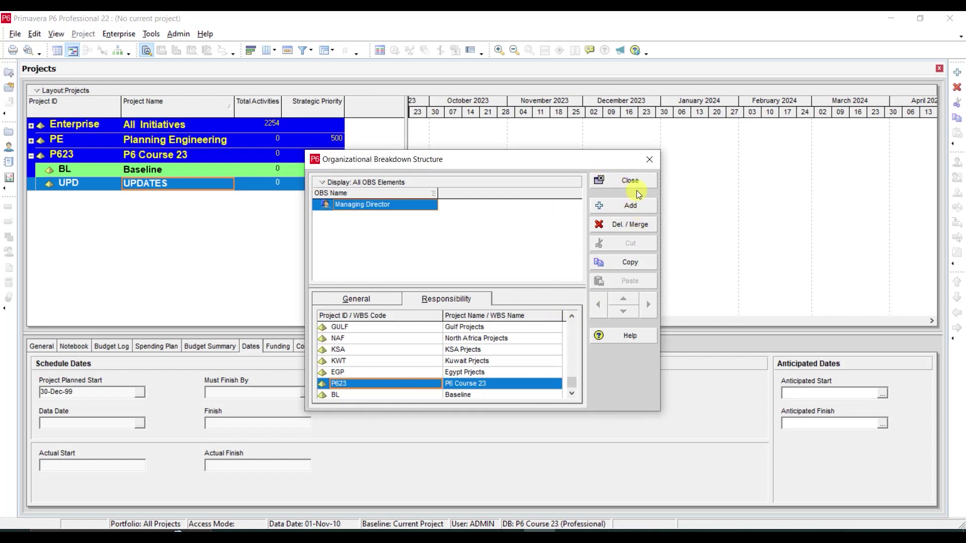
{"action": "left_click", "coordinate": [628, 180]}
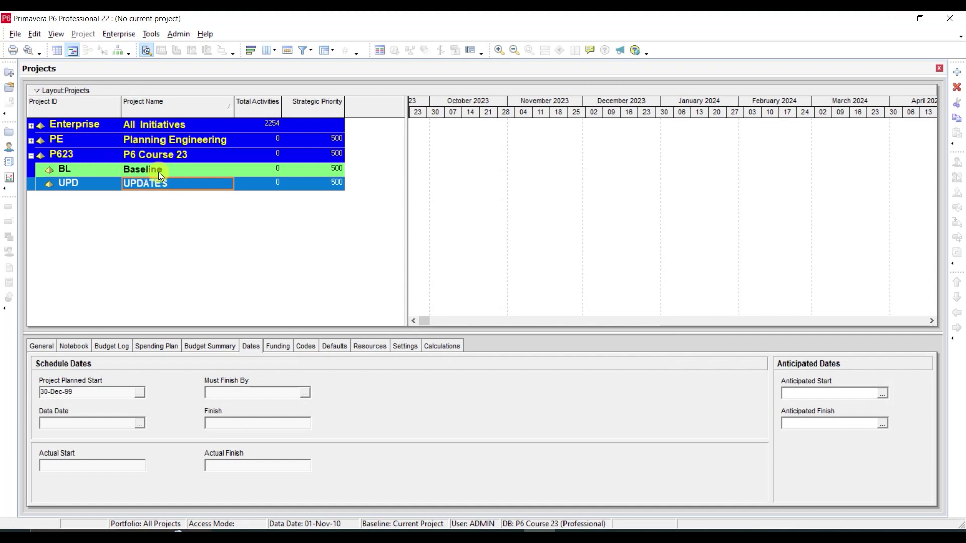
Check the responsible manager of the UPD and P623 elements in the Enterprise Project Structure, and close the window.
{"action": "left_click", "coordinate": [116, 180]}
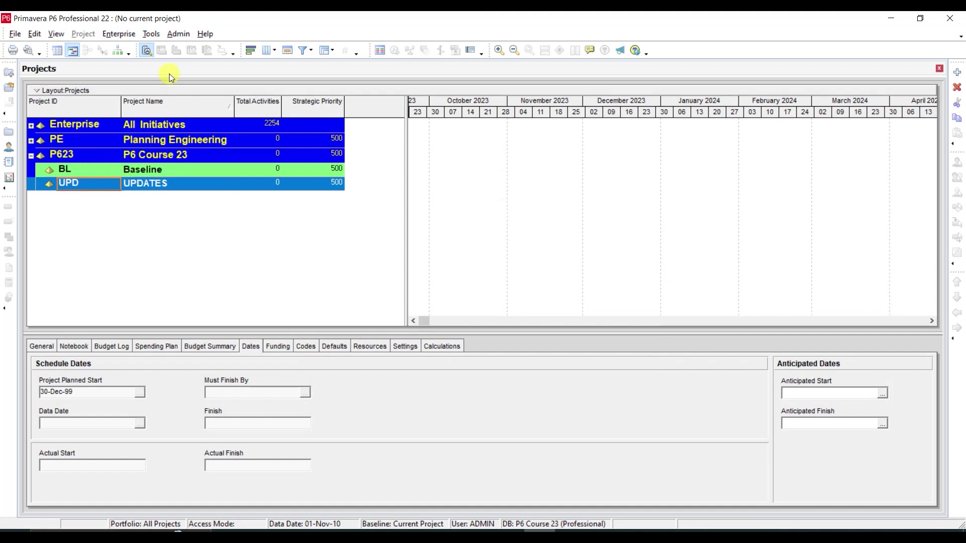
{"action": "left_click", "coordinate": [134, 33]}
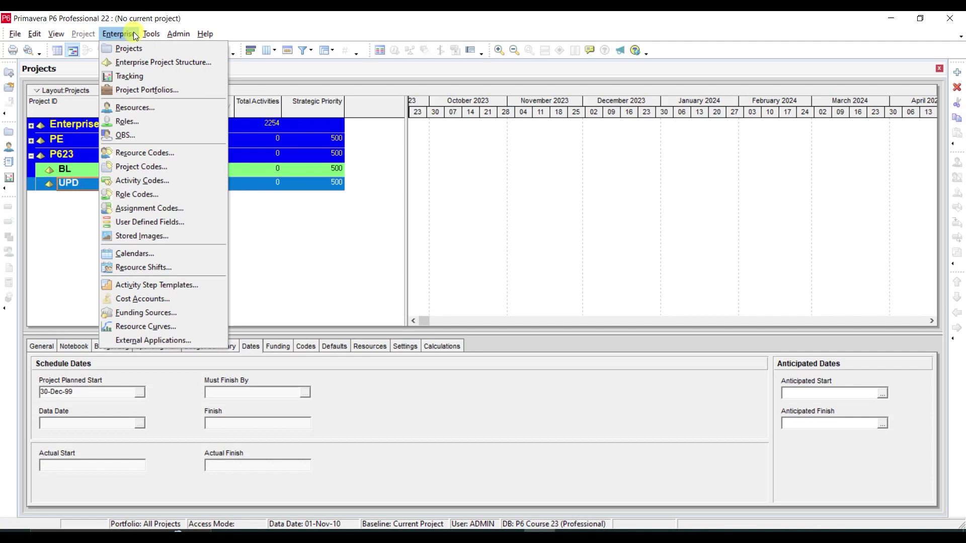
{"action": "left_click", "coordinate": [141, 62]}
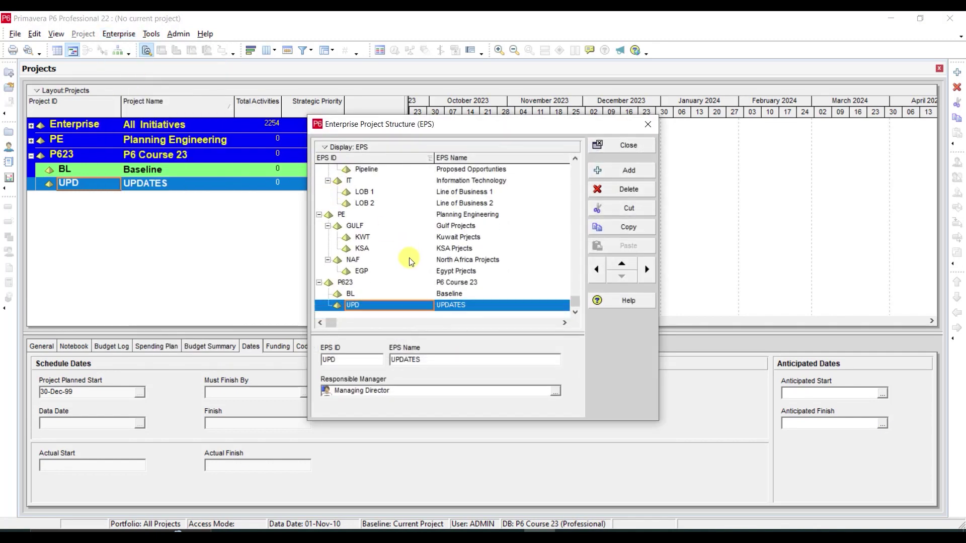
{"action": "left_click", "coordinate": [339, 283]}
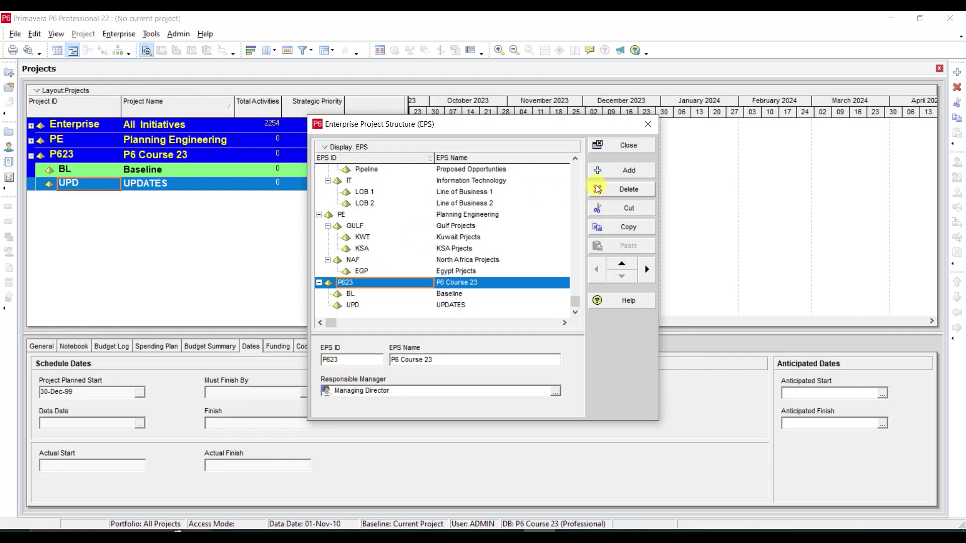
{"action": "left_click", "coordinate": [644, 145]}
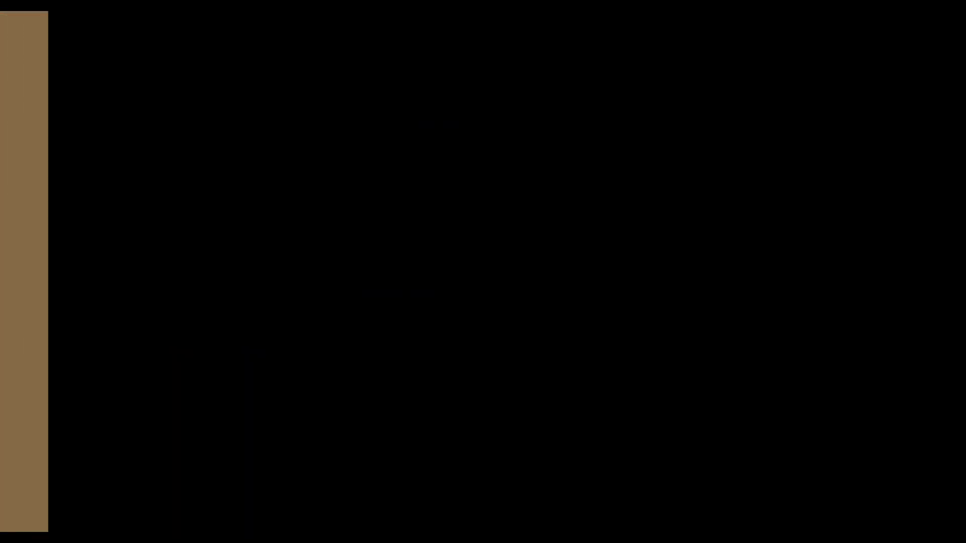